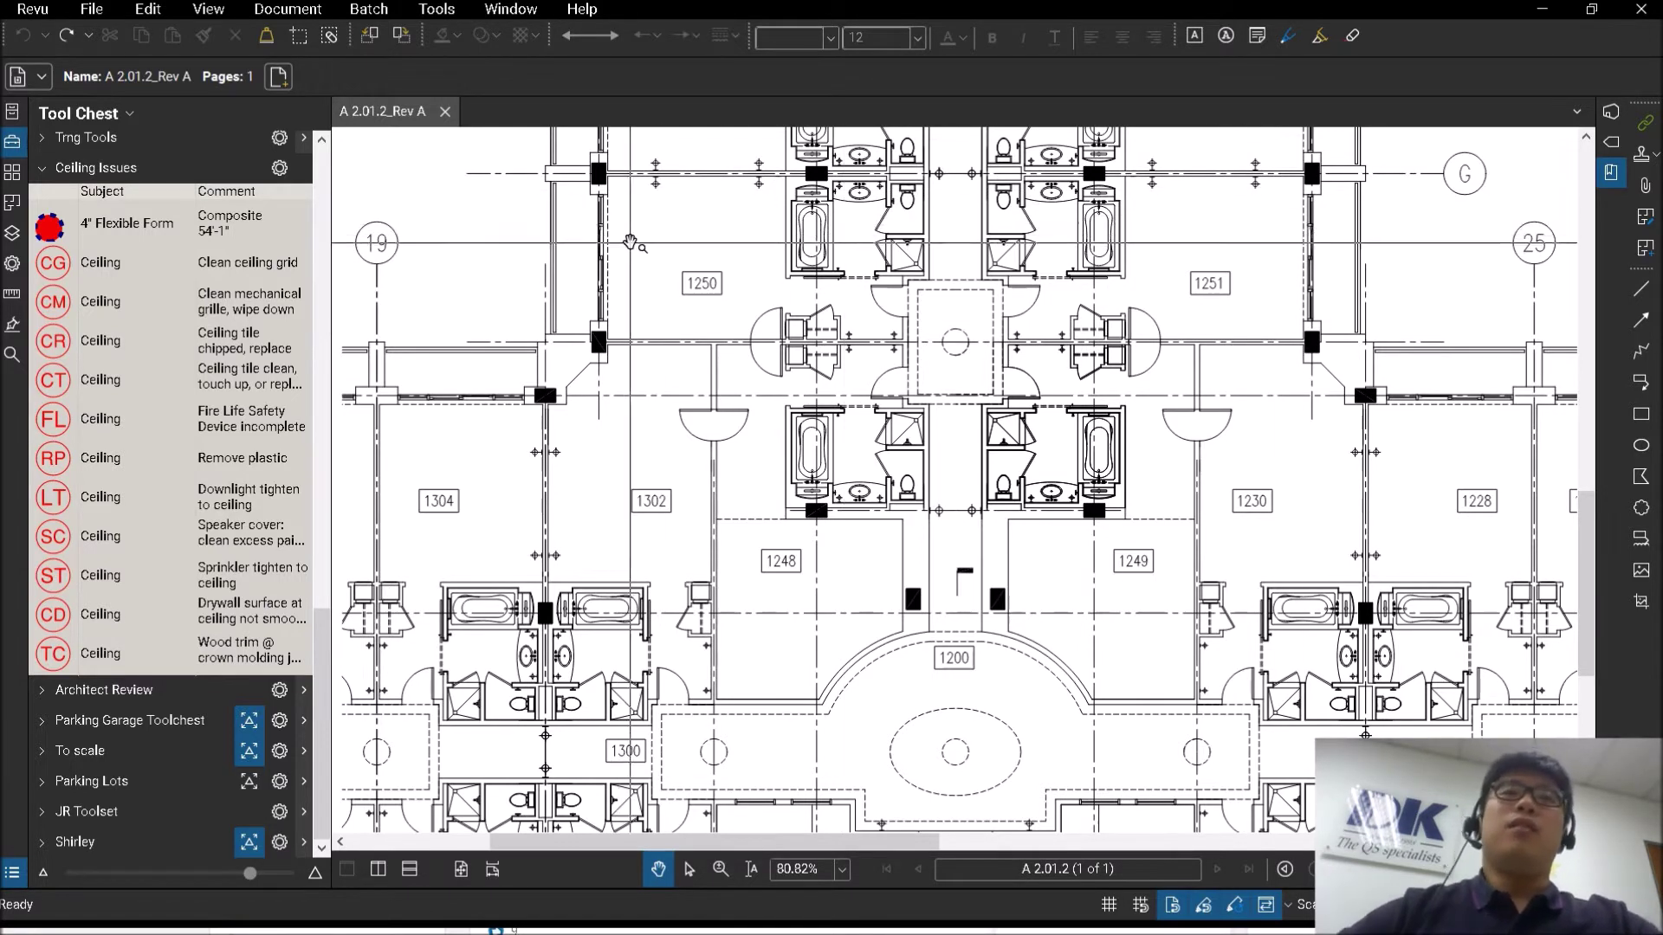
Zoom in and pan to frame room 1250 on sheet A 2.01.2, then show the Spaces panel.
{"action": "scroll", "coordinate": [659, 260], "scroll_direction": "up", "scroll_amount": 5}
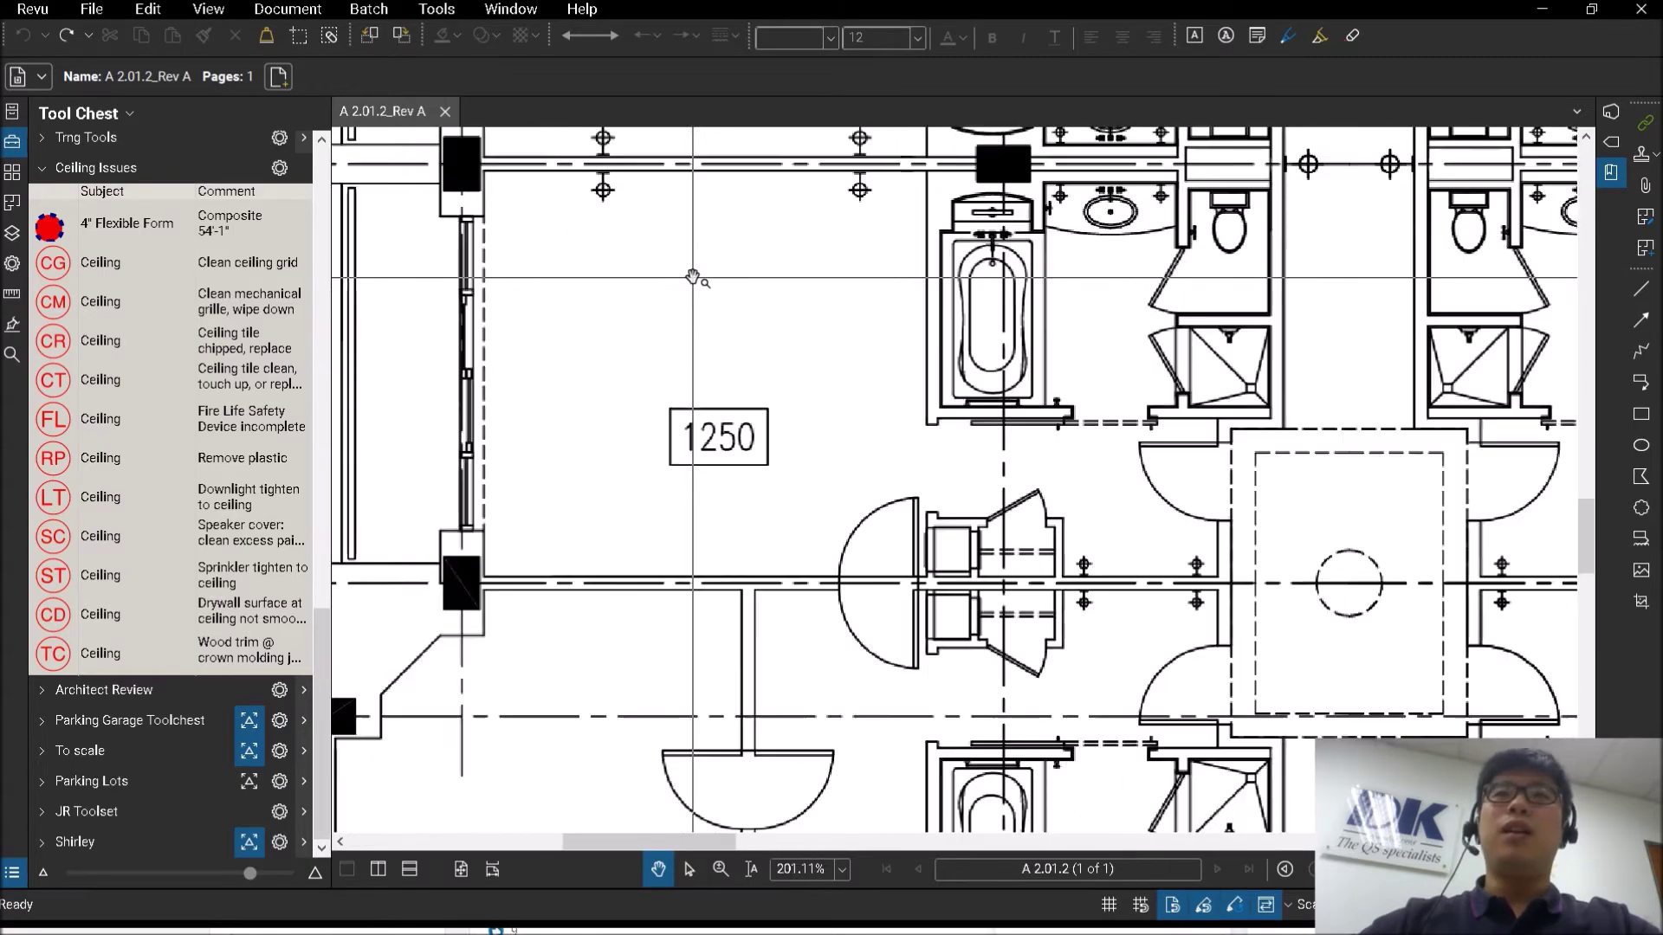
{"action": "left_click_drag", "start_coordinate": [693, 277], "coordinate": [710, 362]}
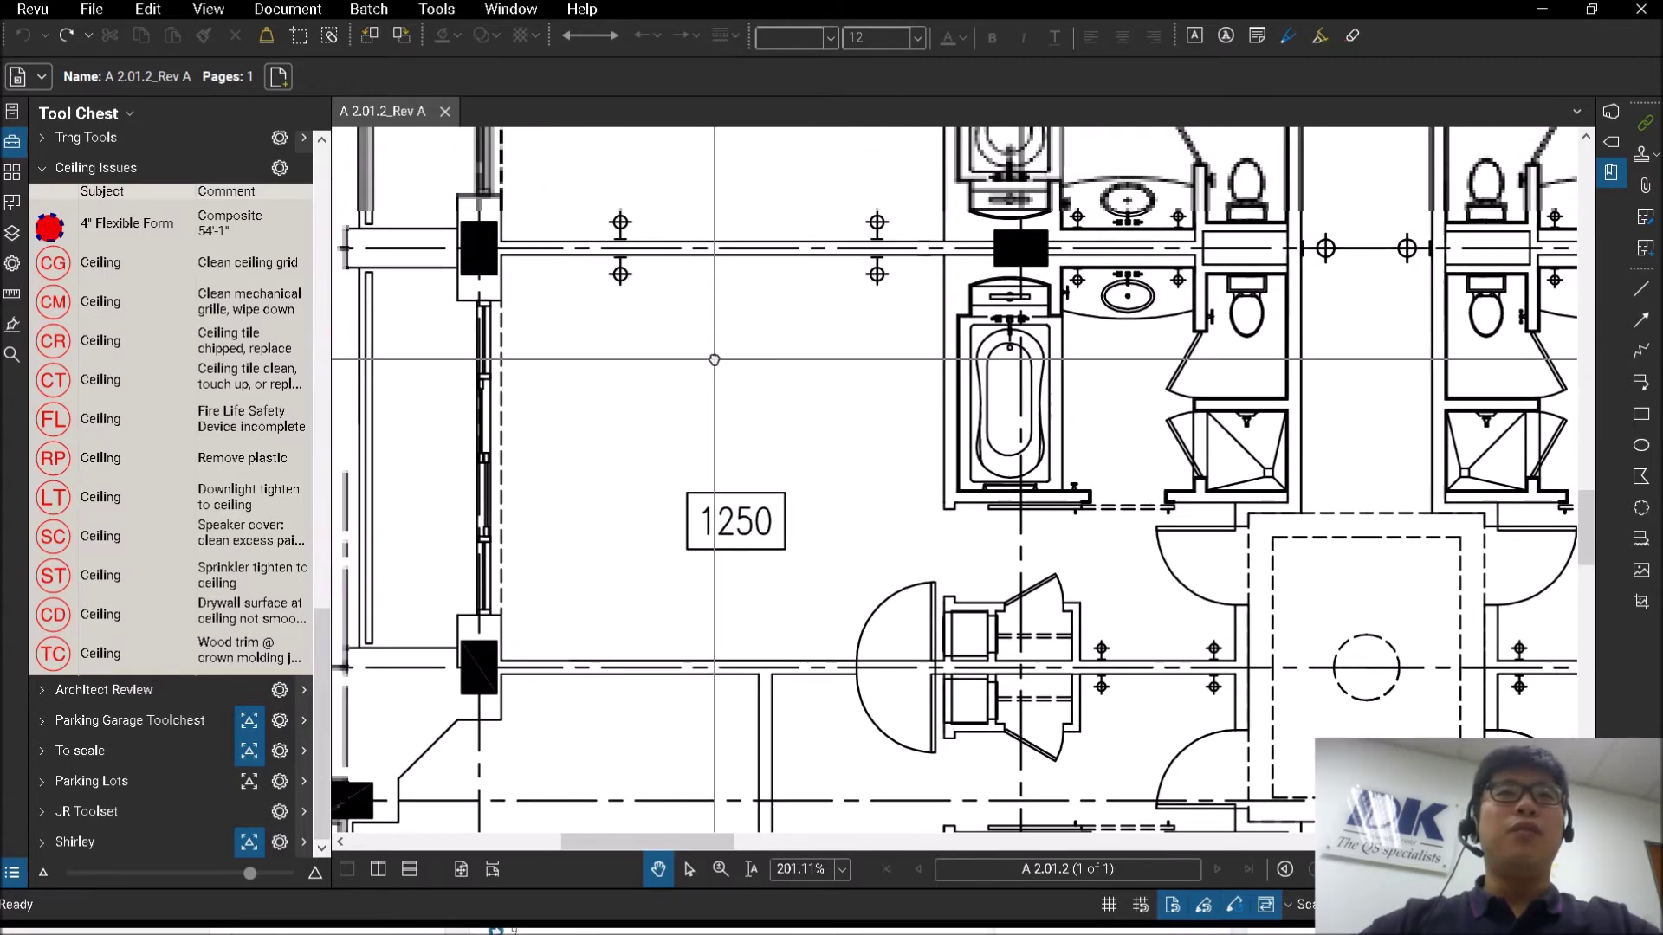
{"action": "left_click", "coordinate": [9, 205]}
Trace room 1250's six-corner outline as a new space named 'Room 1250'.
{"action": "left_click", "coordinate": [117, 111]}
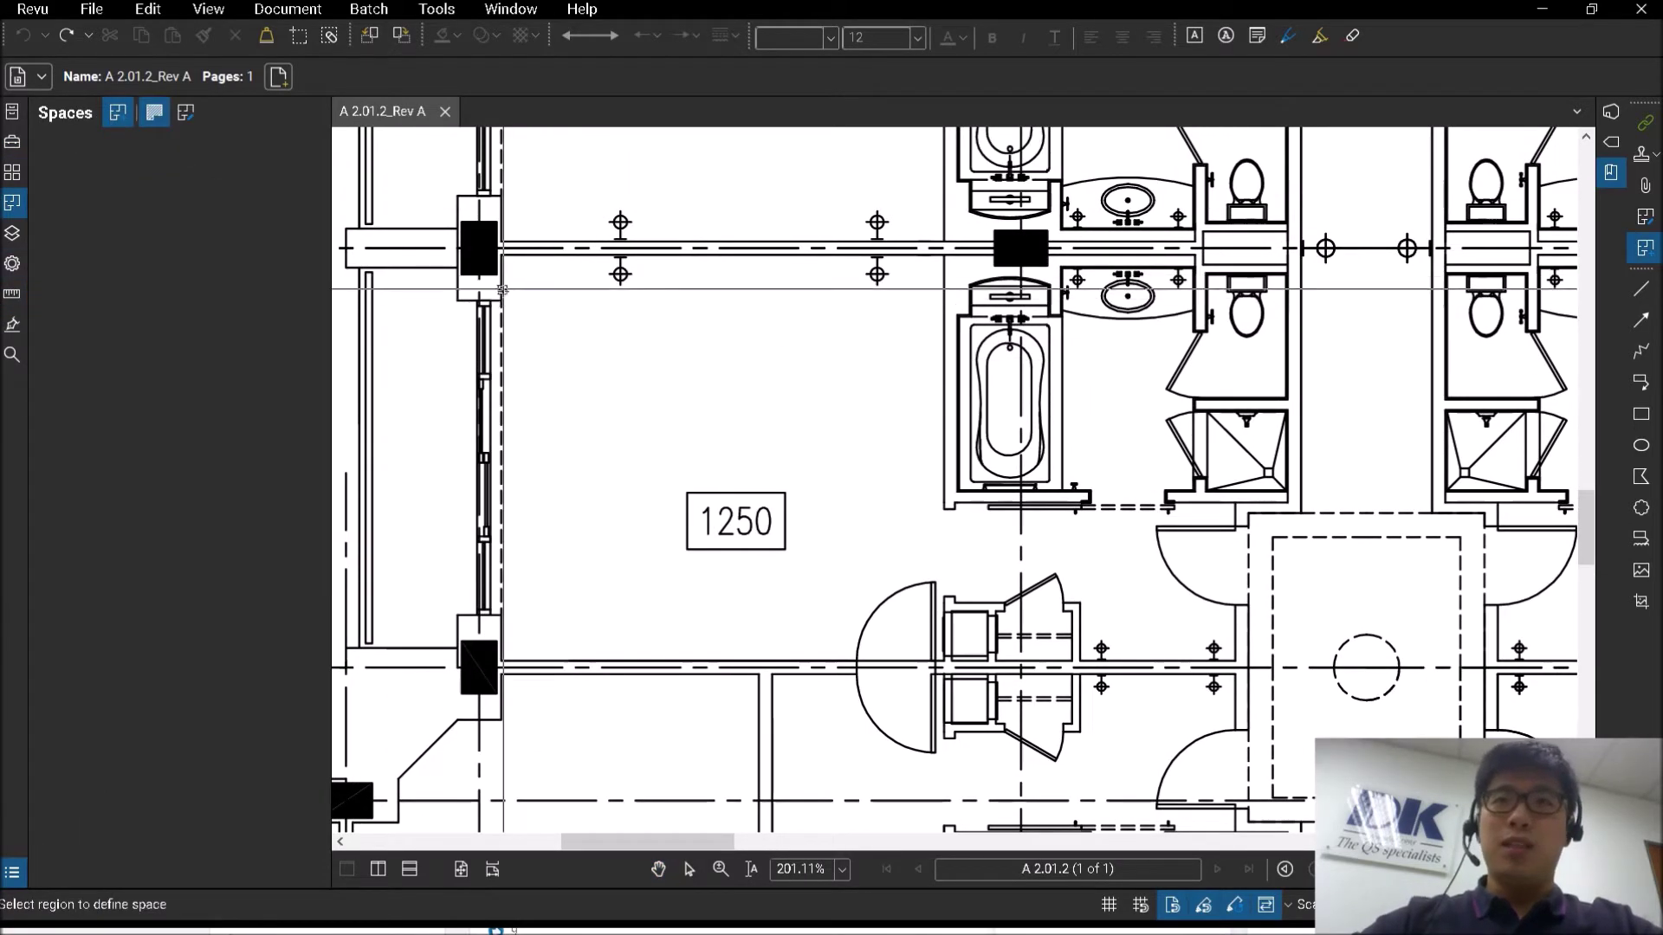
{"action": "left_click", "coordinate": [503, 257]}
{"action": "left_click", "coordinate": [503, 660]}
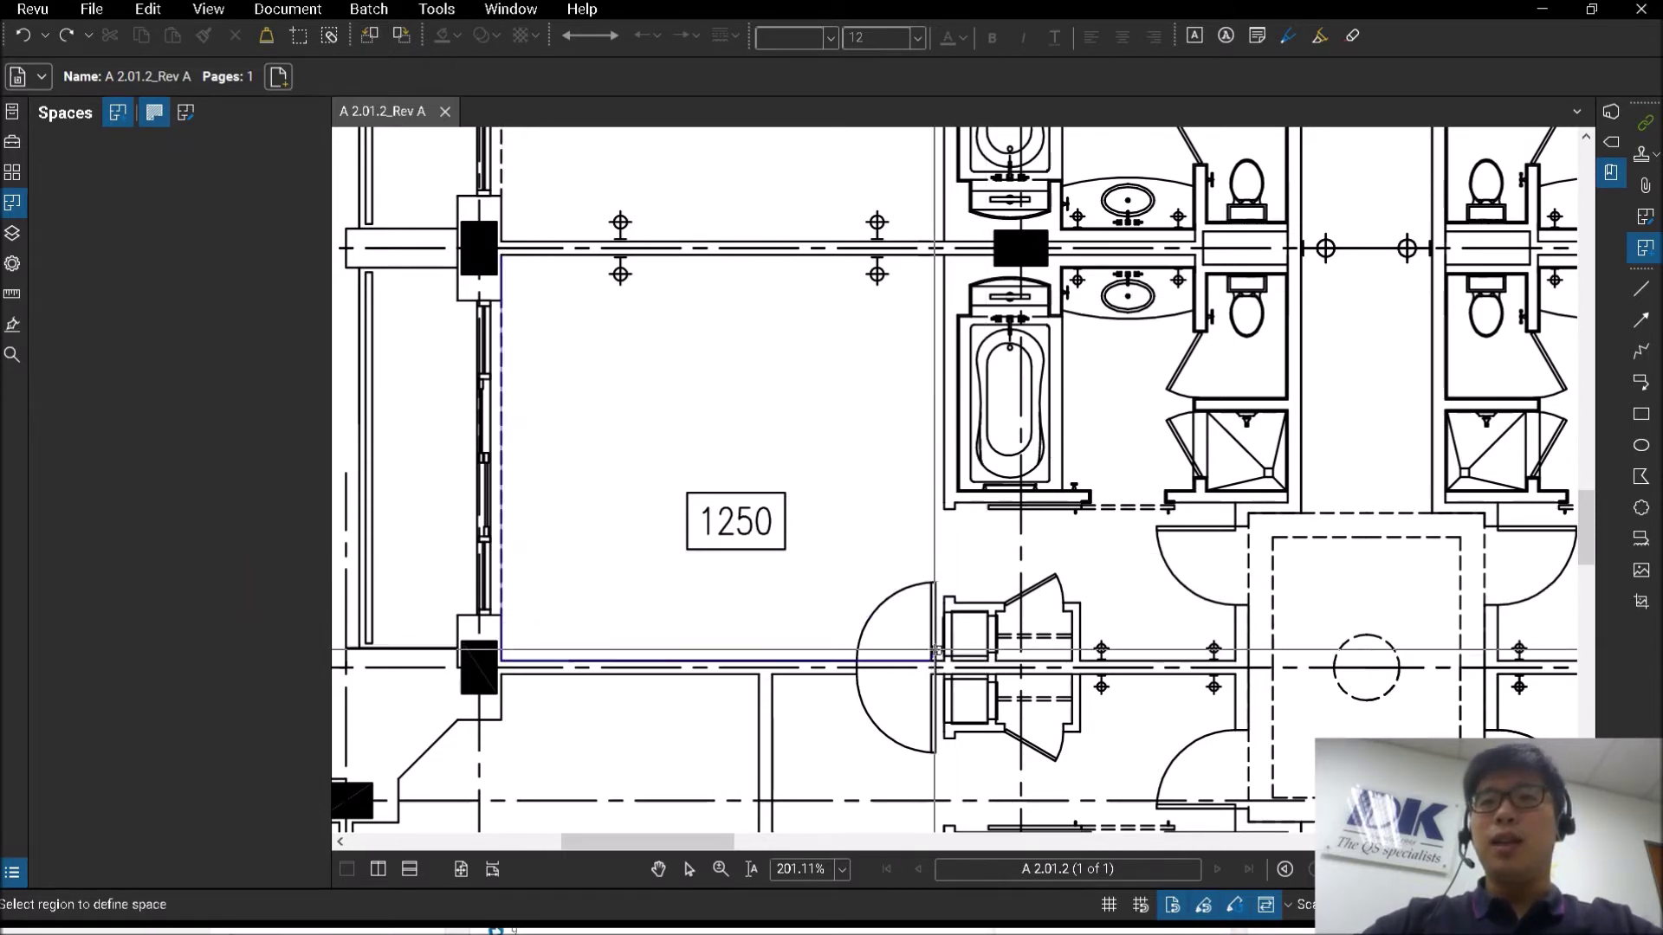
{"action": "left_click", "coordinate": [1234, 660]}
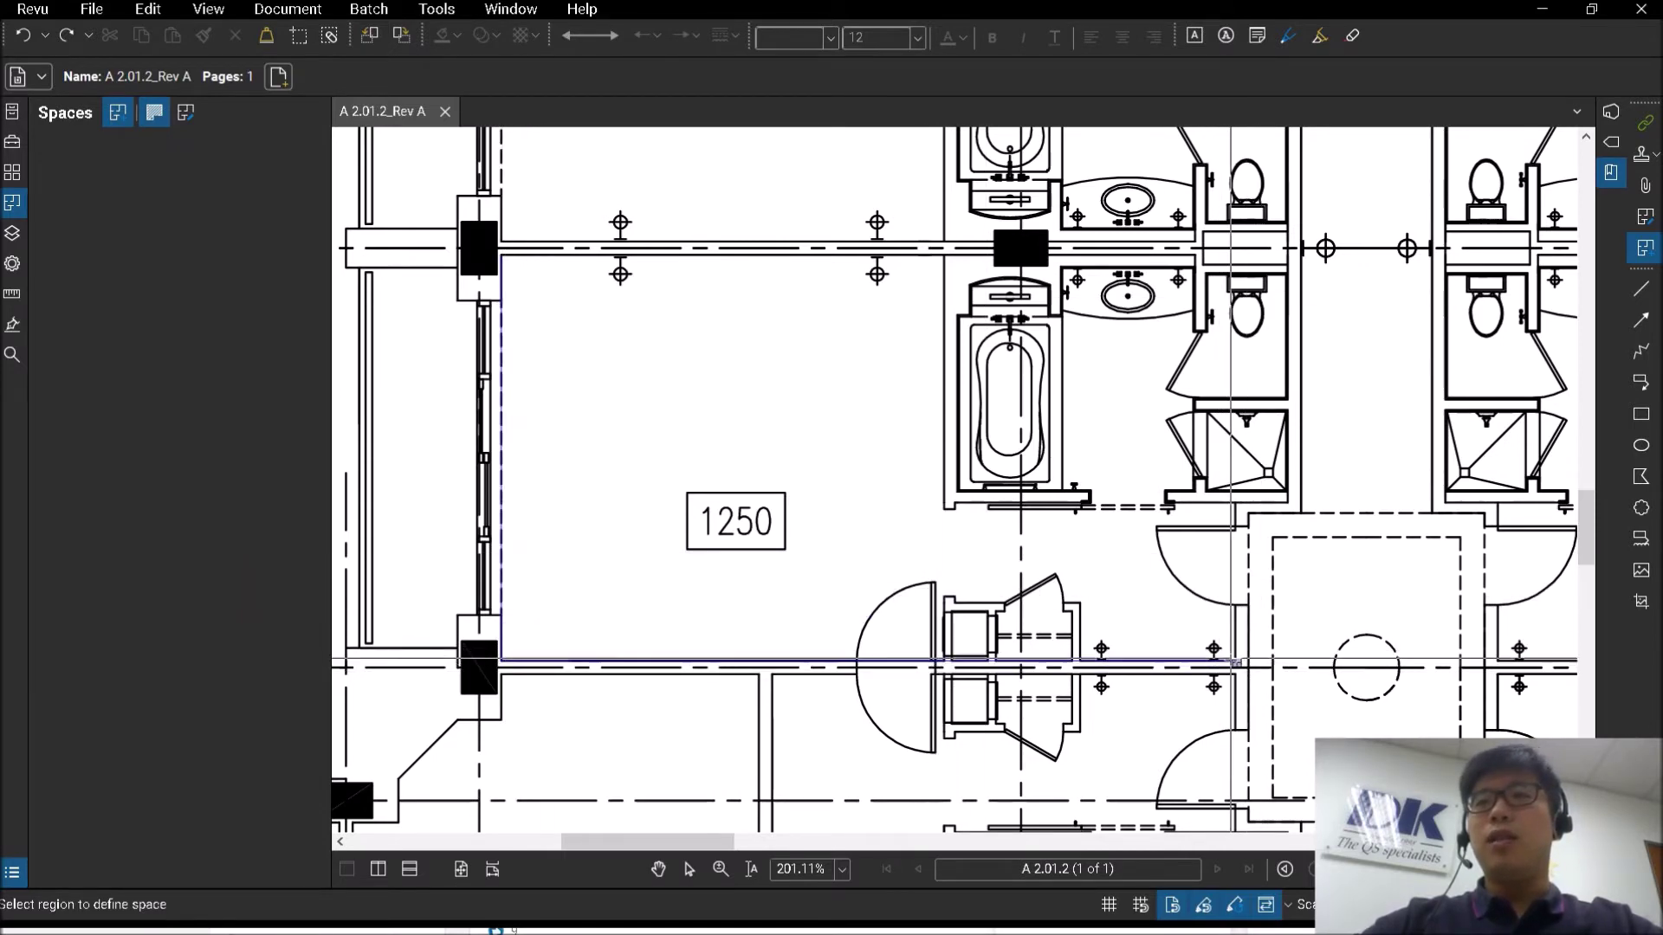
{"action": "left_click", "coordinate": [1234, 502]}
{"action": "left_click", "coordinate": [944, 502]}
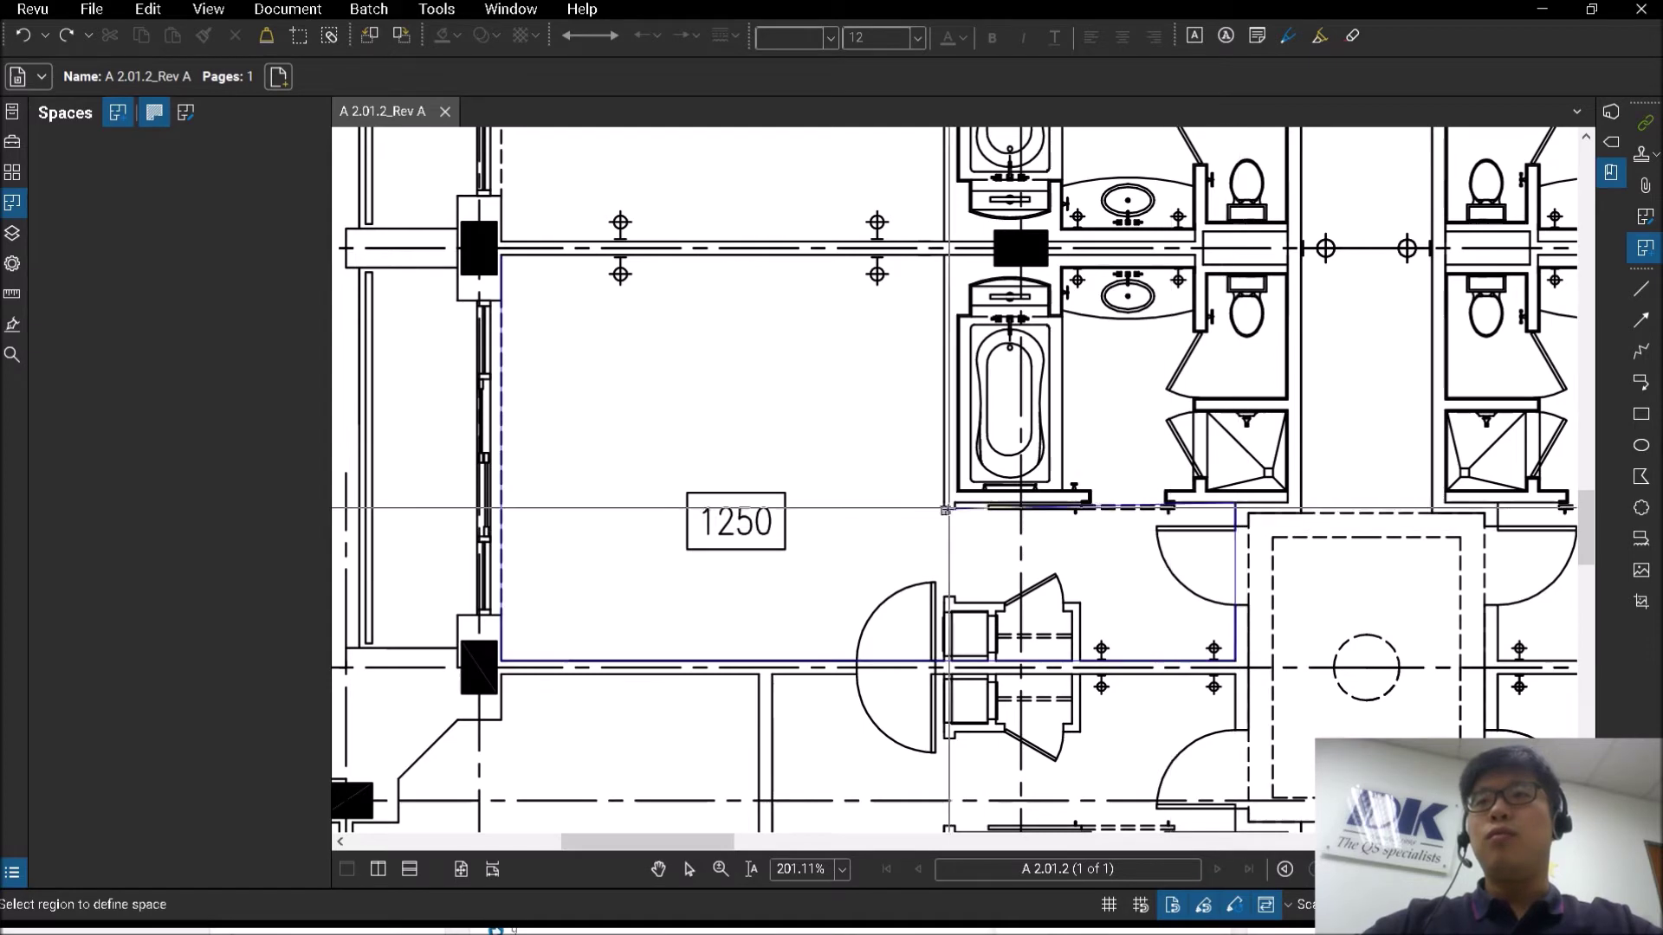
{"action": "double_click", "coordinate": [945, 263]}
{"action": "type", "text": "Roo"}
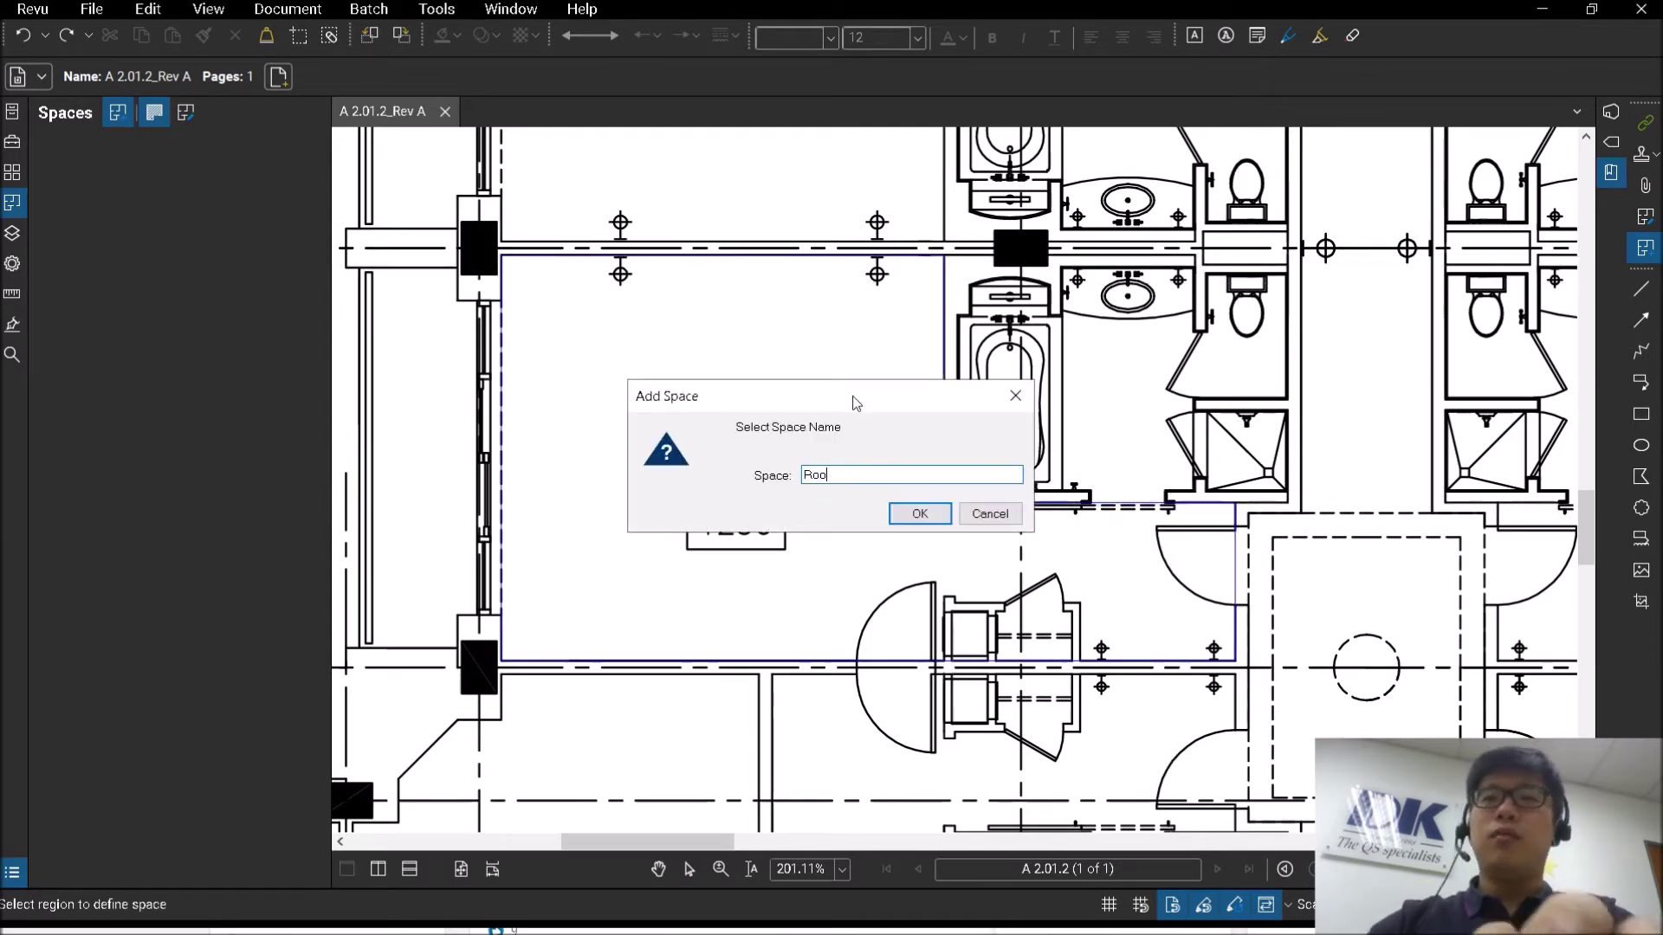
{"action": "type", "text": "m 1250"}
{"action": "key", "text": "Return"}
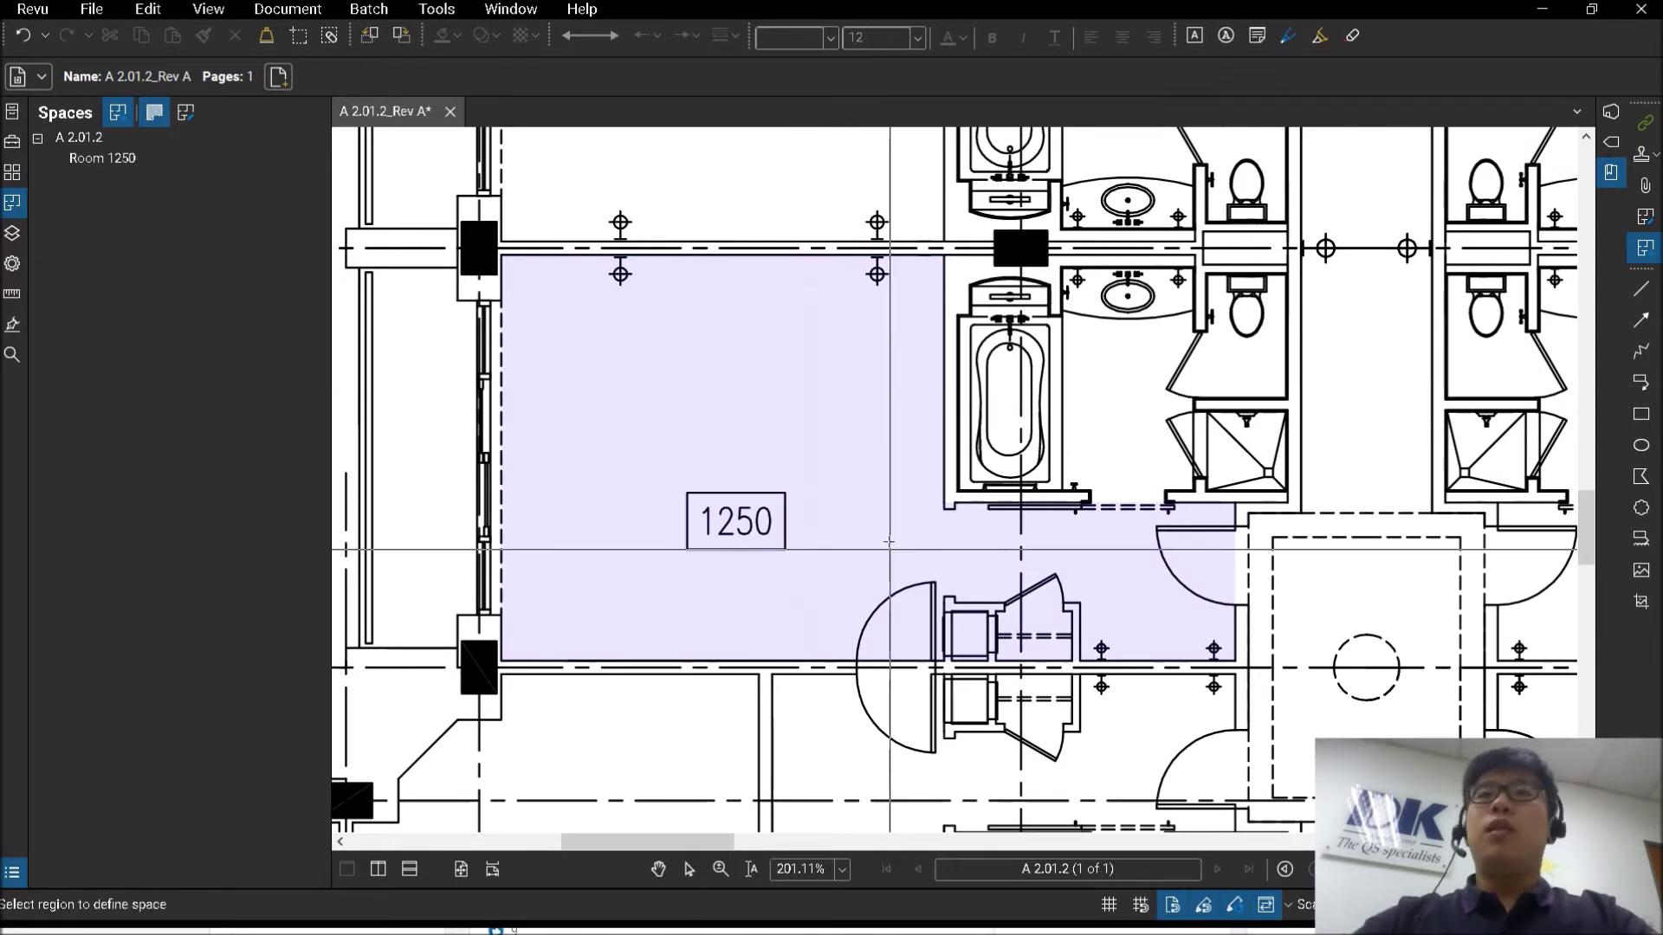
{"action": "scroll", "coordinate": [877, 518], "scroll_direction": "down", "scroll_amount": 3}
{"action": "scroll", "coordinate": [877, 518], "scroll_direction": "up", "scroll_amount": 2}
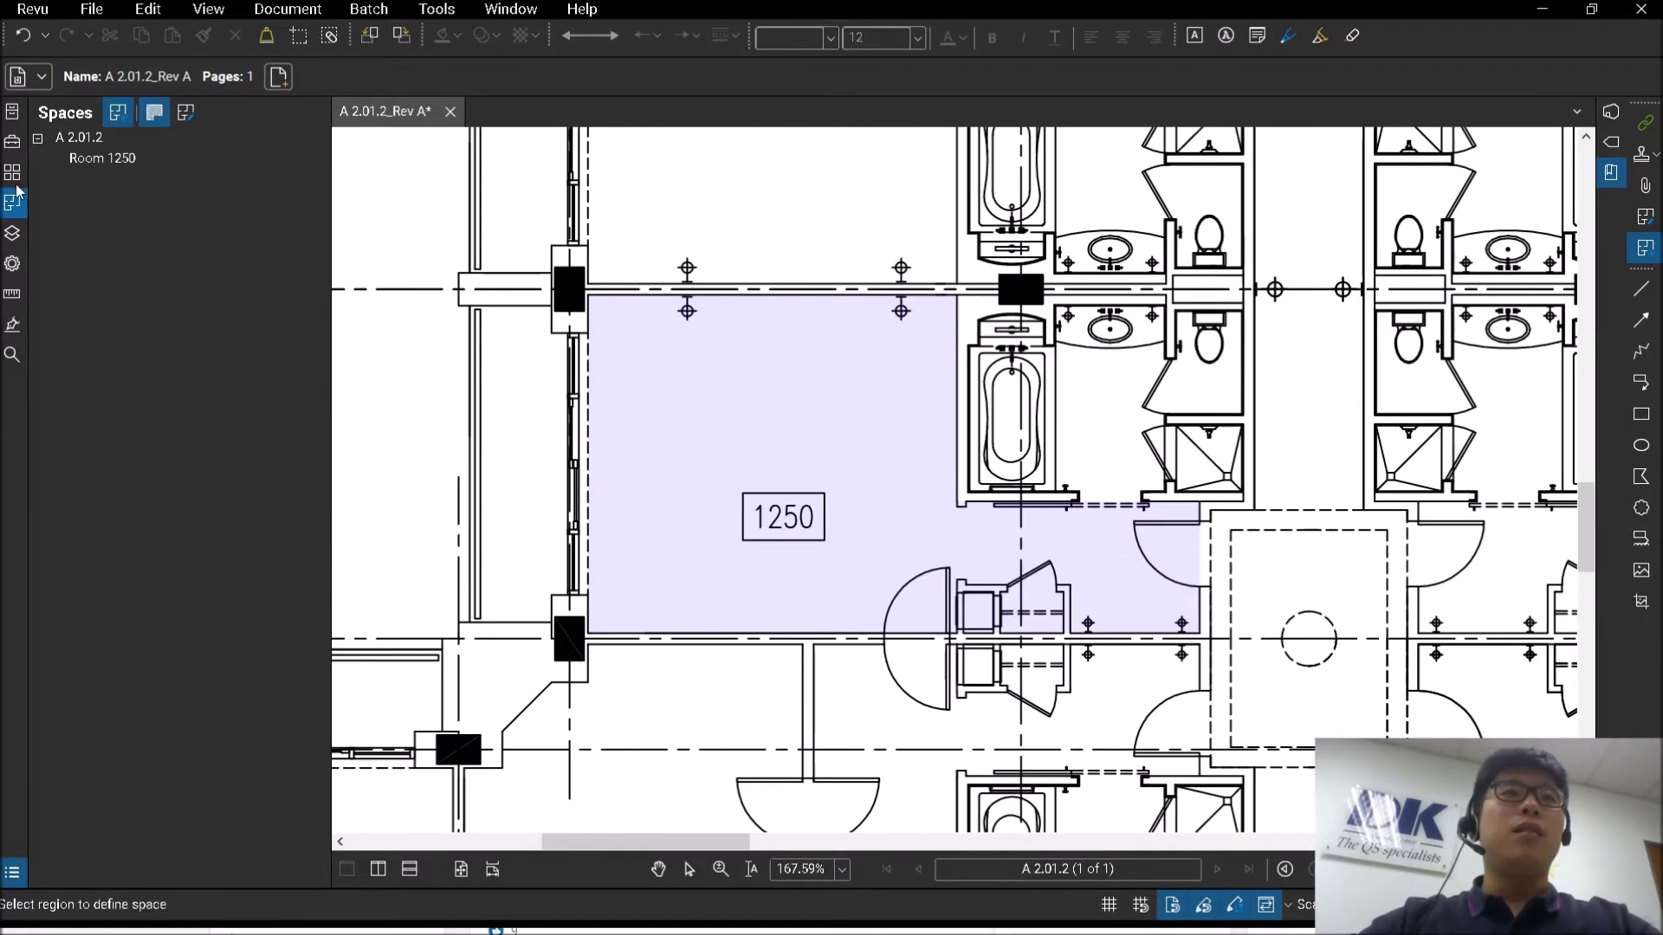
Stamp a Clean ceiling grid (CG) markup in room 1250 and show it in the Markups List.
{"action": "left_click", "coordinate": [10, 144]}
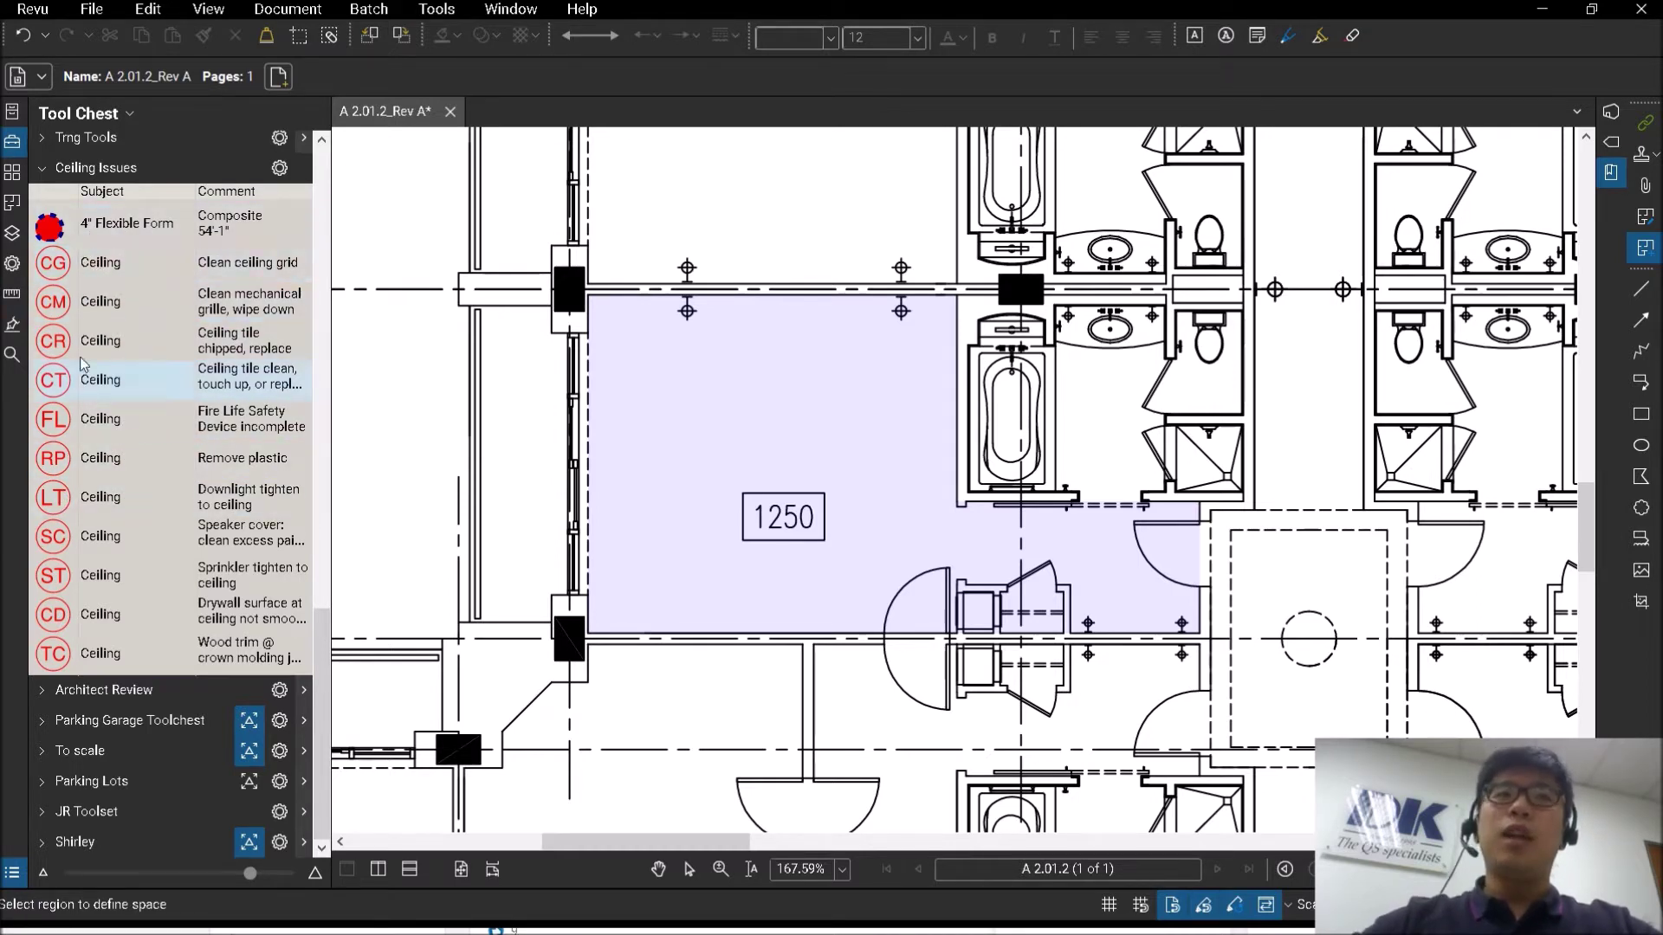
{"action": "left_click", "coordinate": [67, 264]}
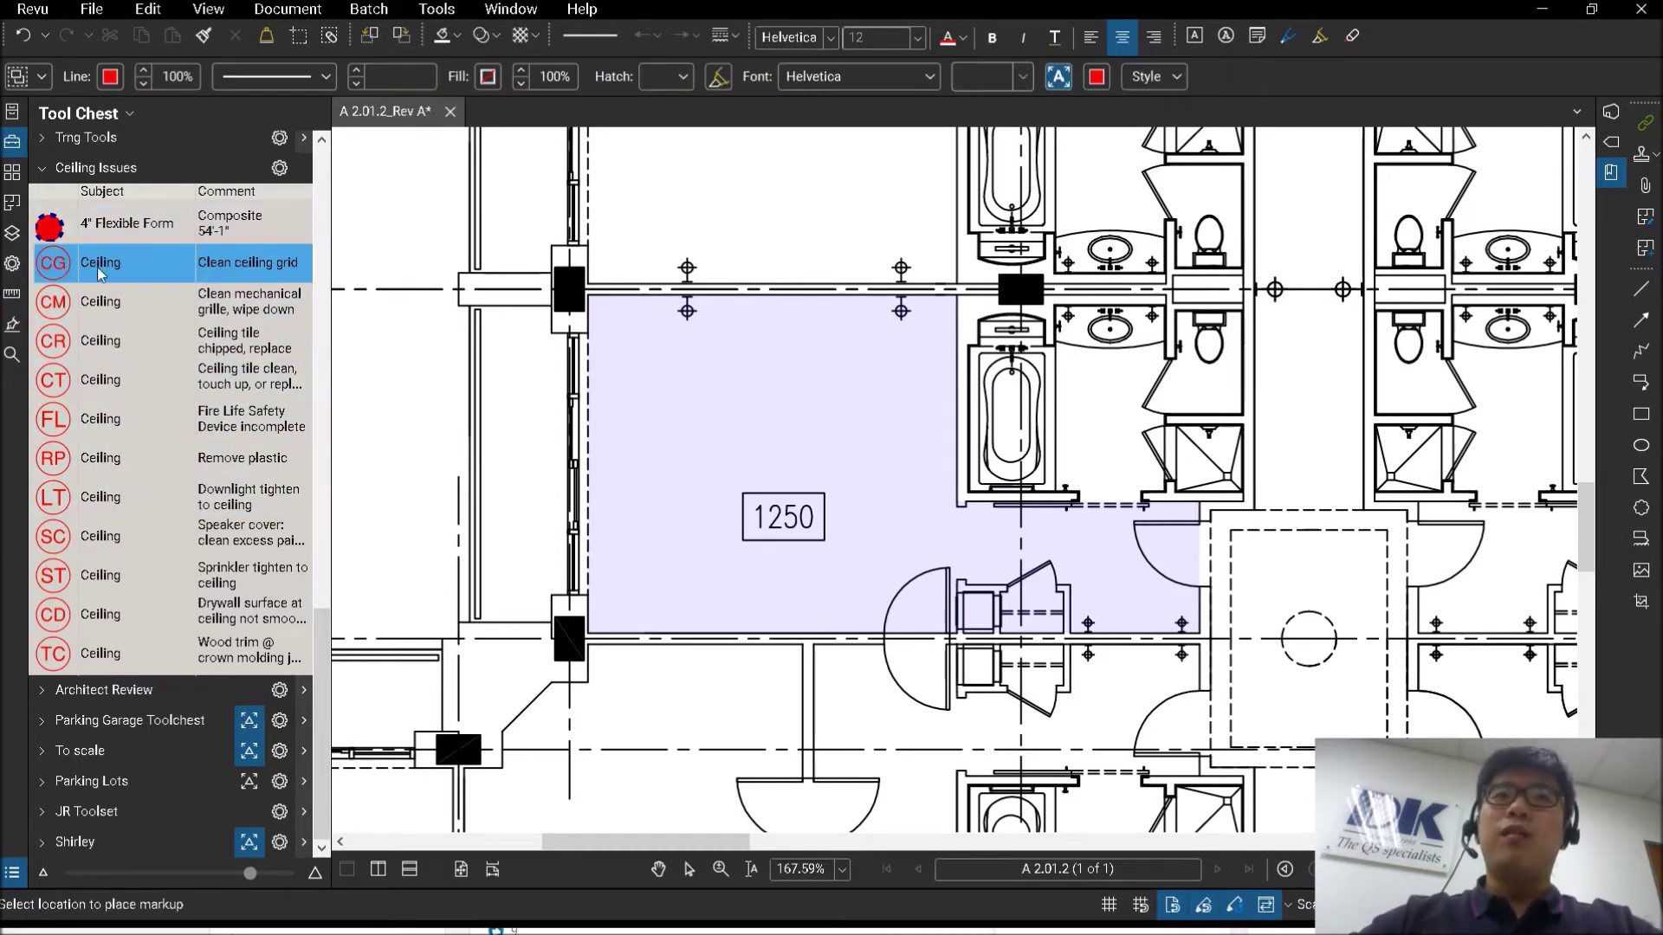
{"action": "left_click", "coordinate": [611, 363]}
{"action": "left_click", "coordinate": [223, 271]}
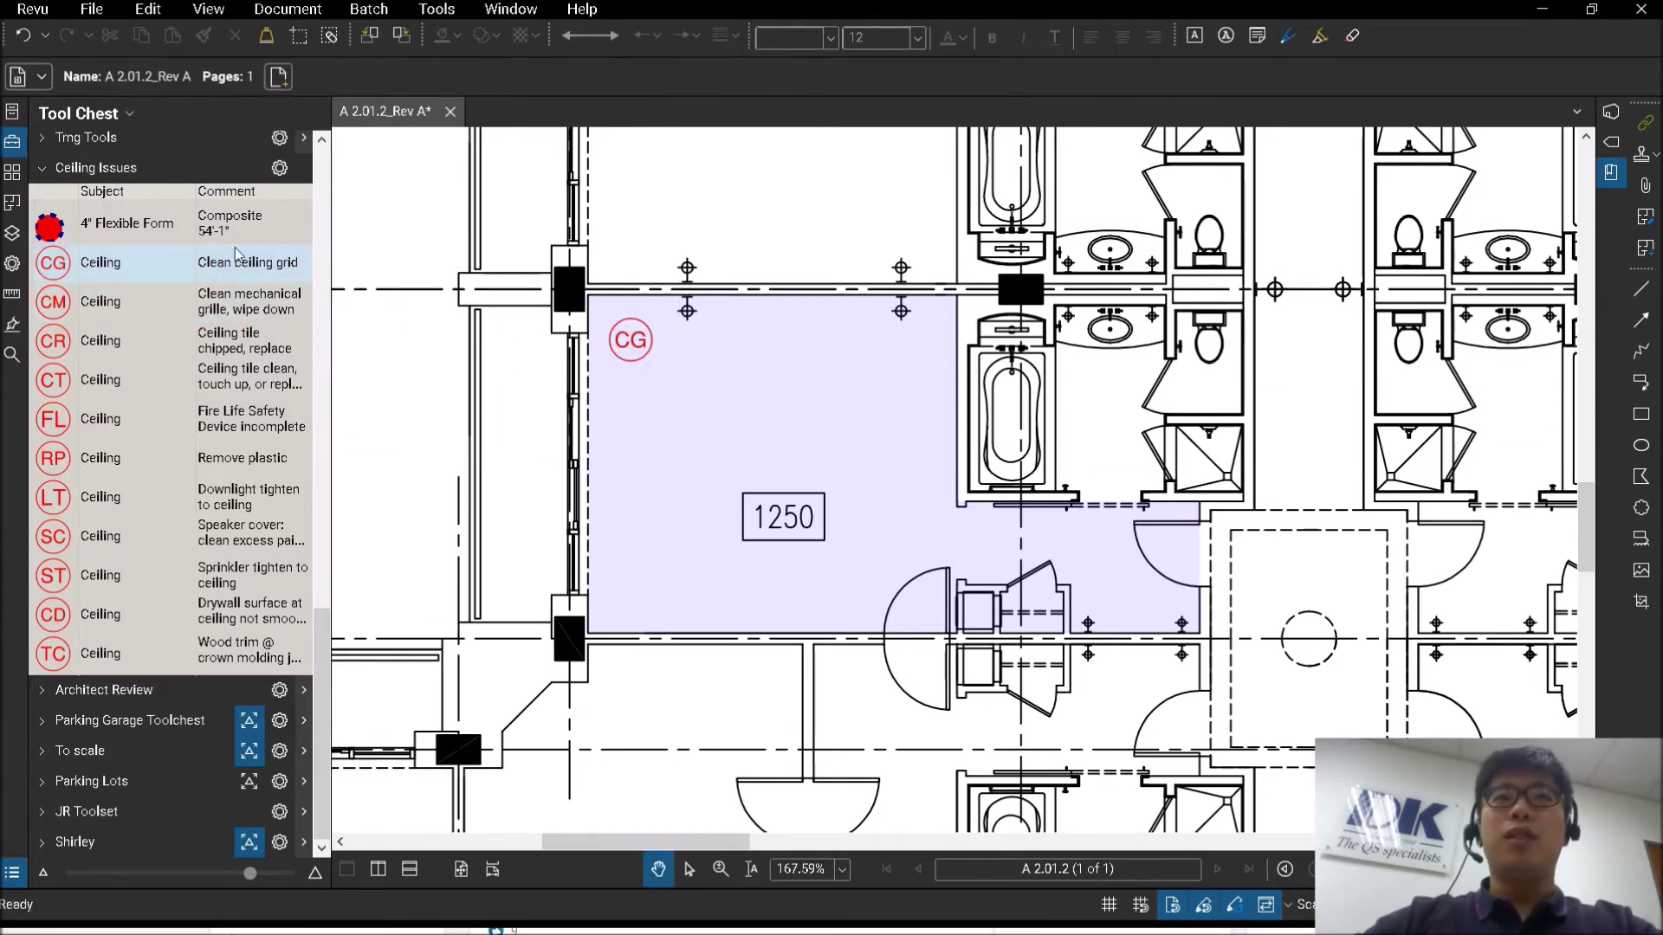
{"action": "left_click", "coordinate": [630, 339]}
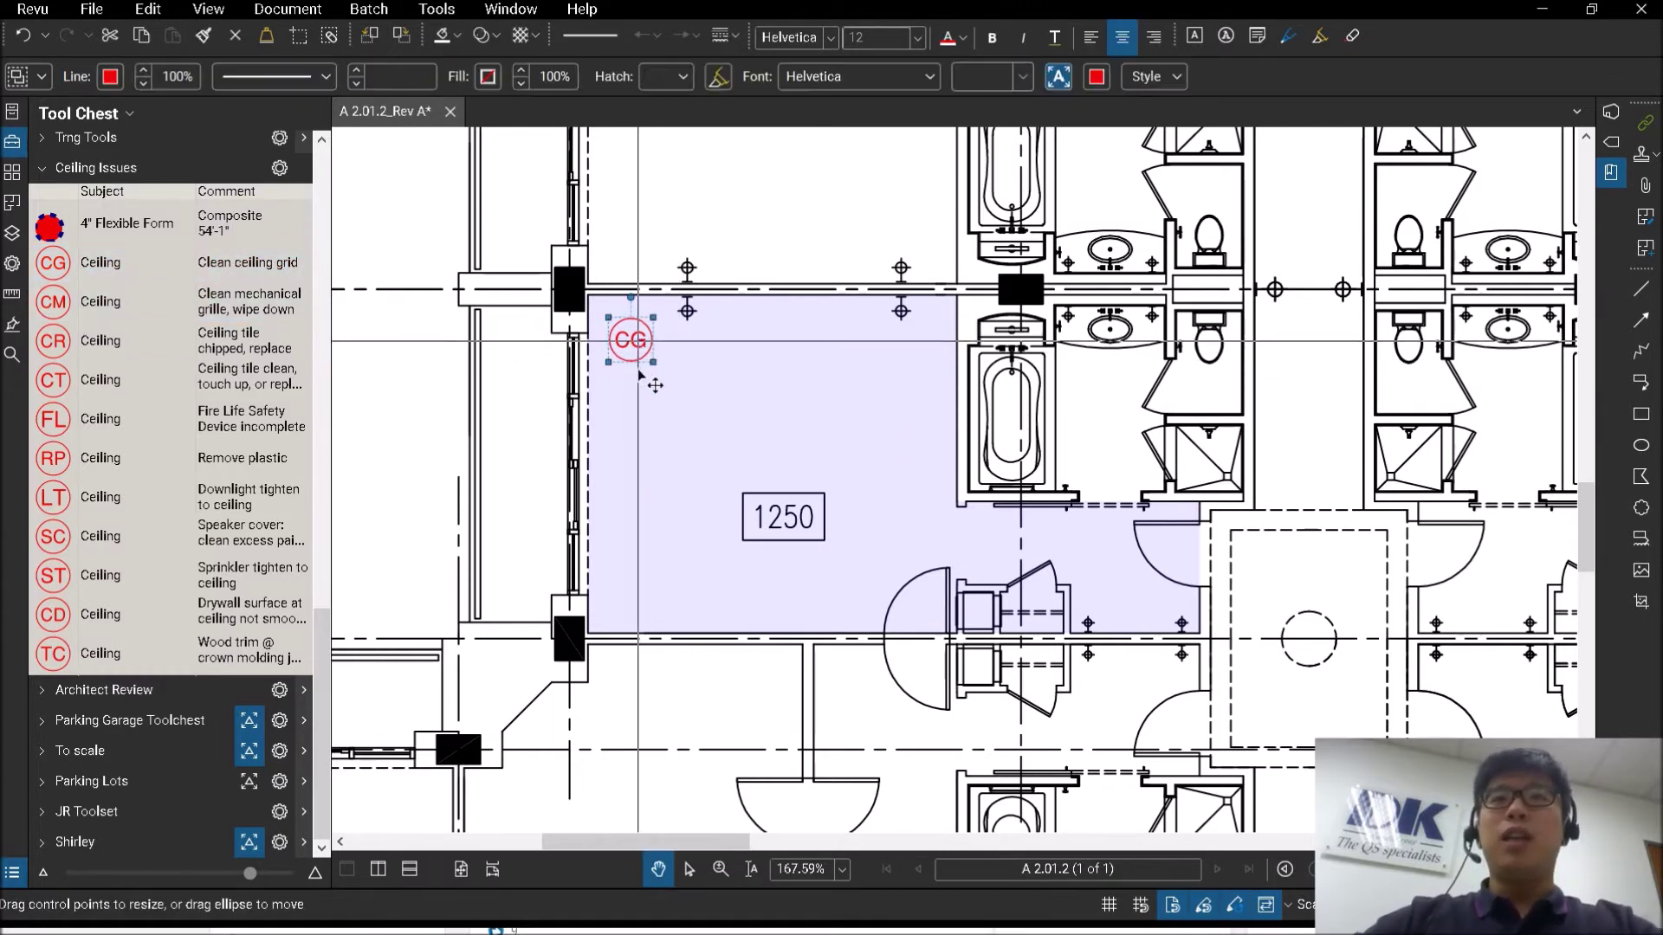
{"action": "left_click_drag", "start_coordinate": [734, 884], "coordinate": [764, 567]}
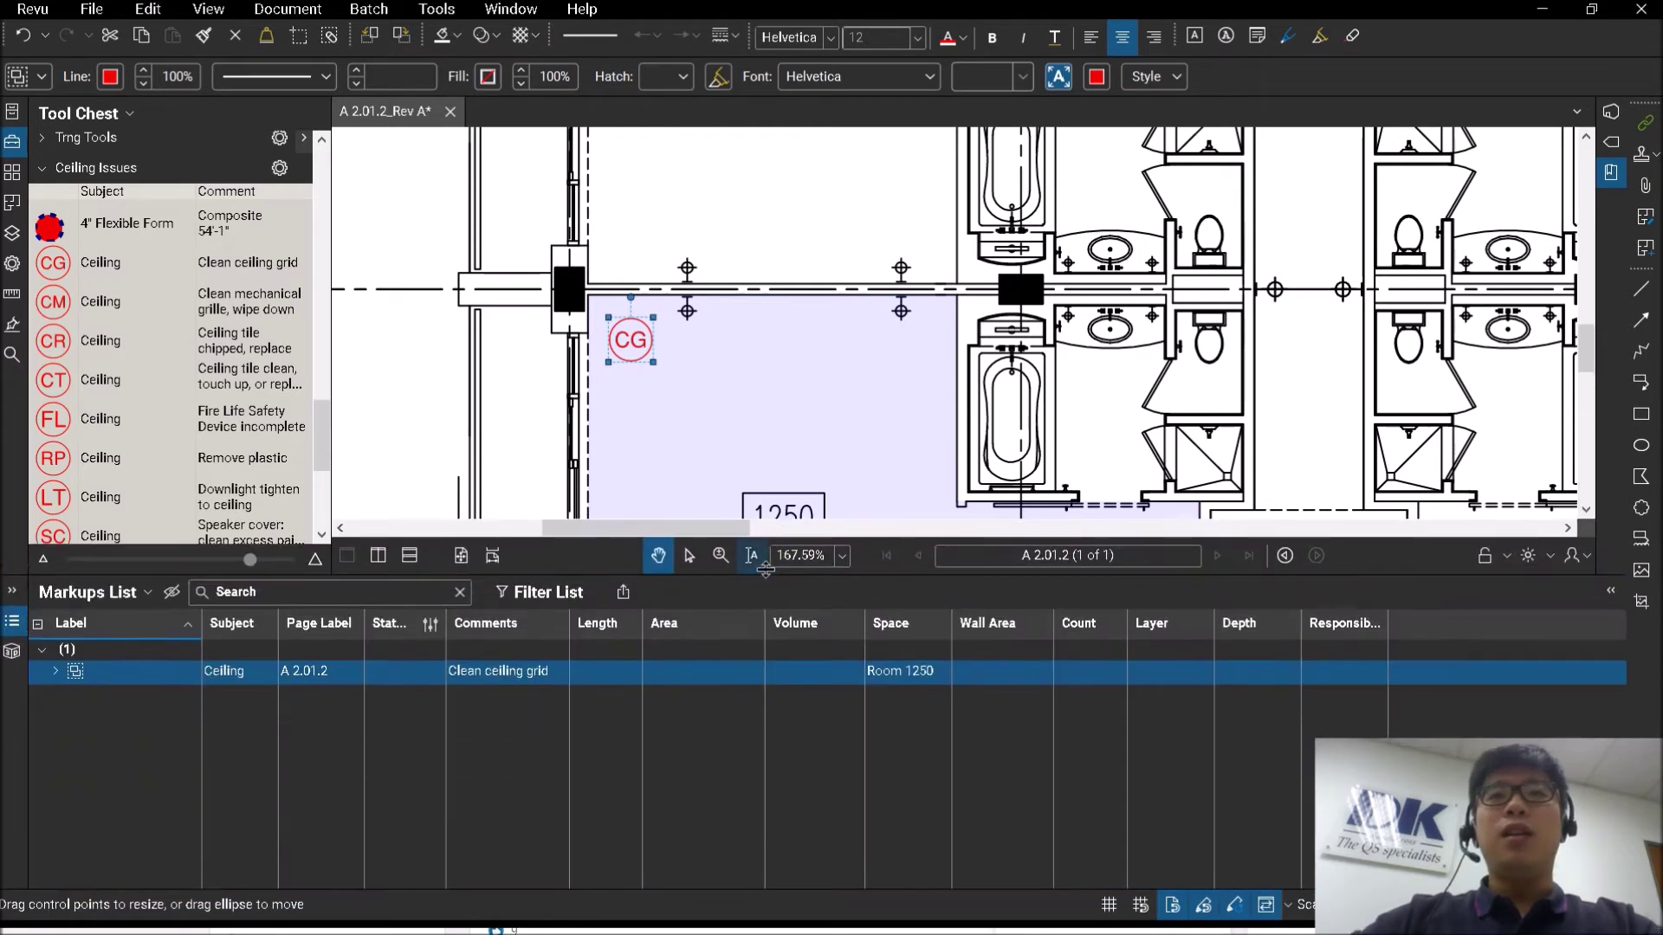
{"action": "right_click", "coordinate": [77, 689]}
{"action": "left_click", "coordinate": [86, 693]}
{"action": "right_click", "coordinate": [90, 677]}
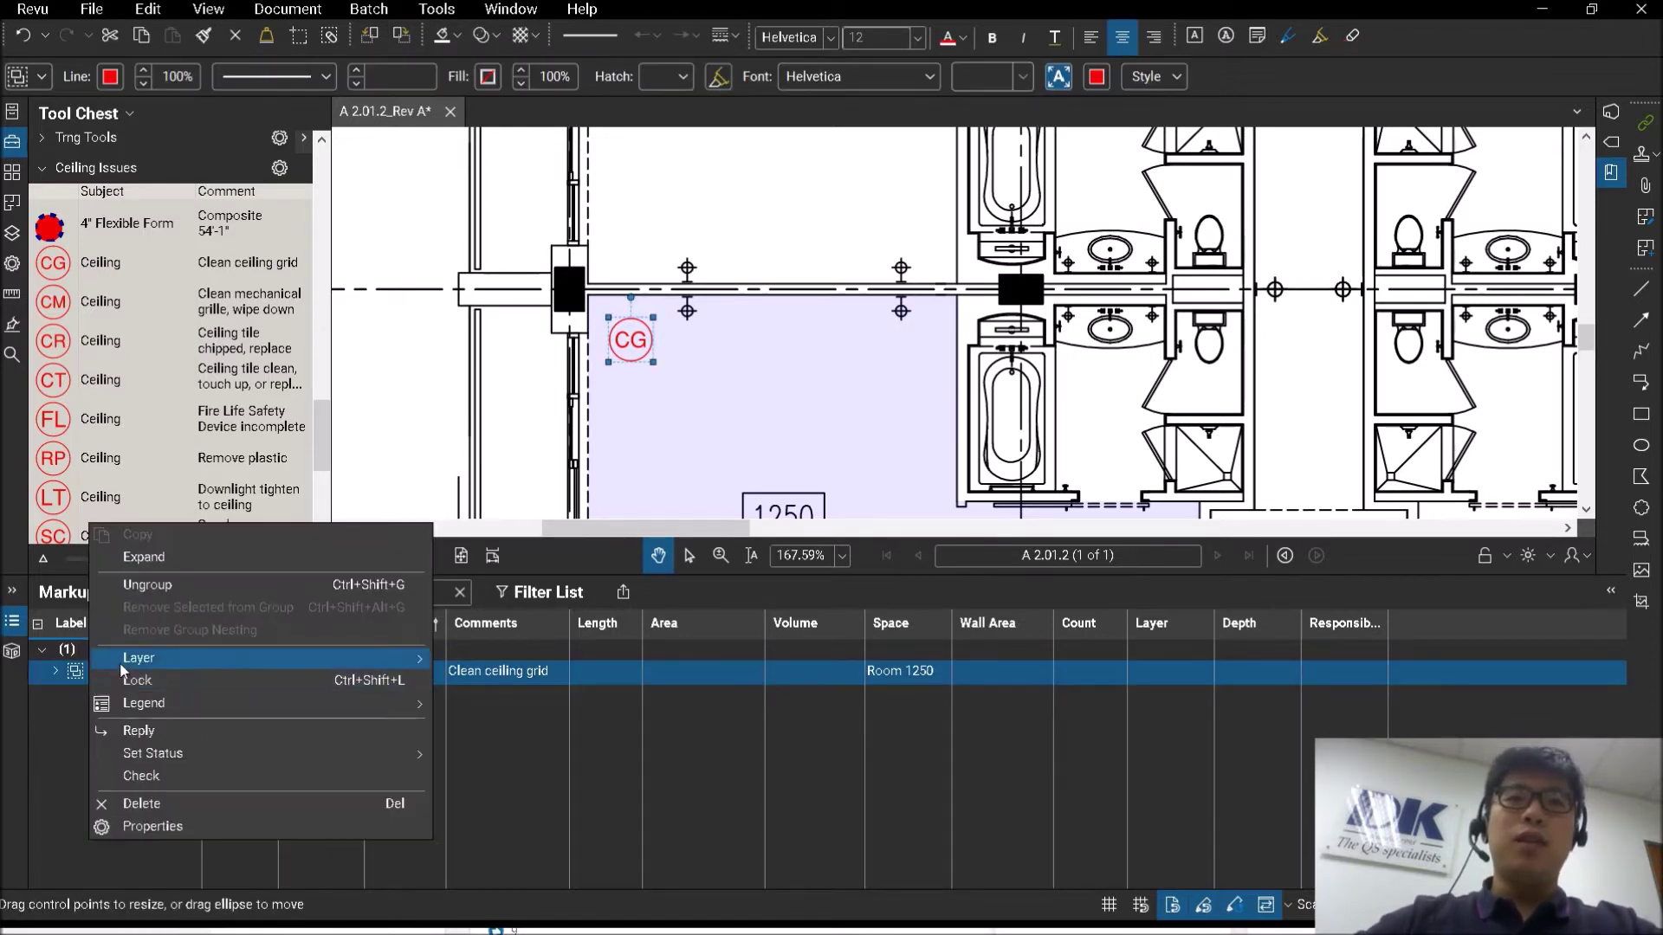
{"action": "left_click", "coordinate": [148, 585]}
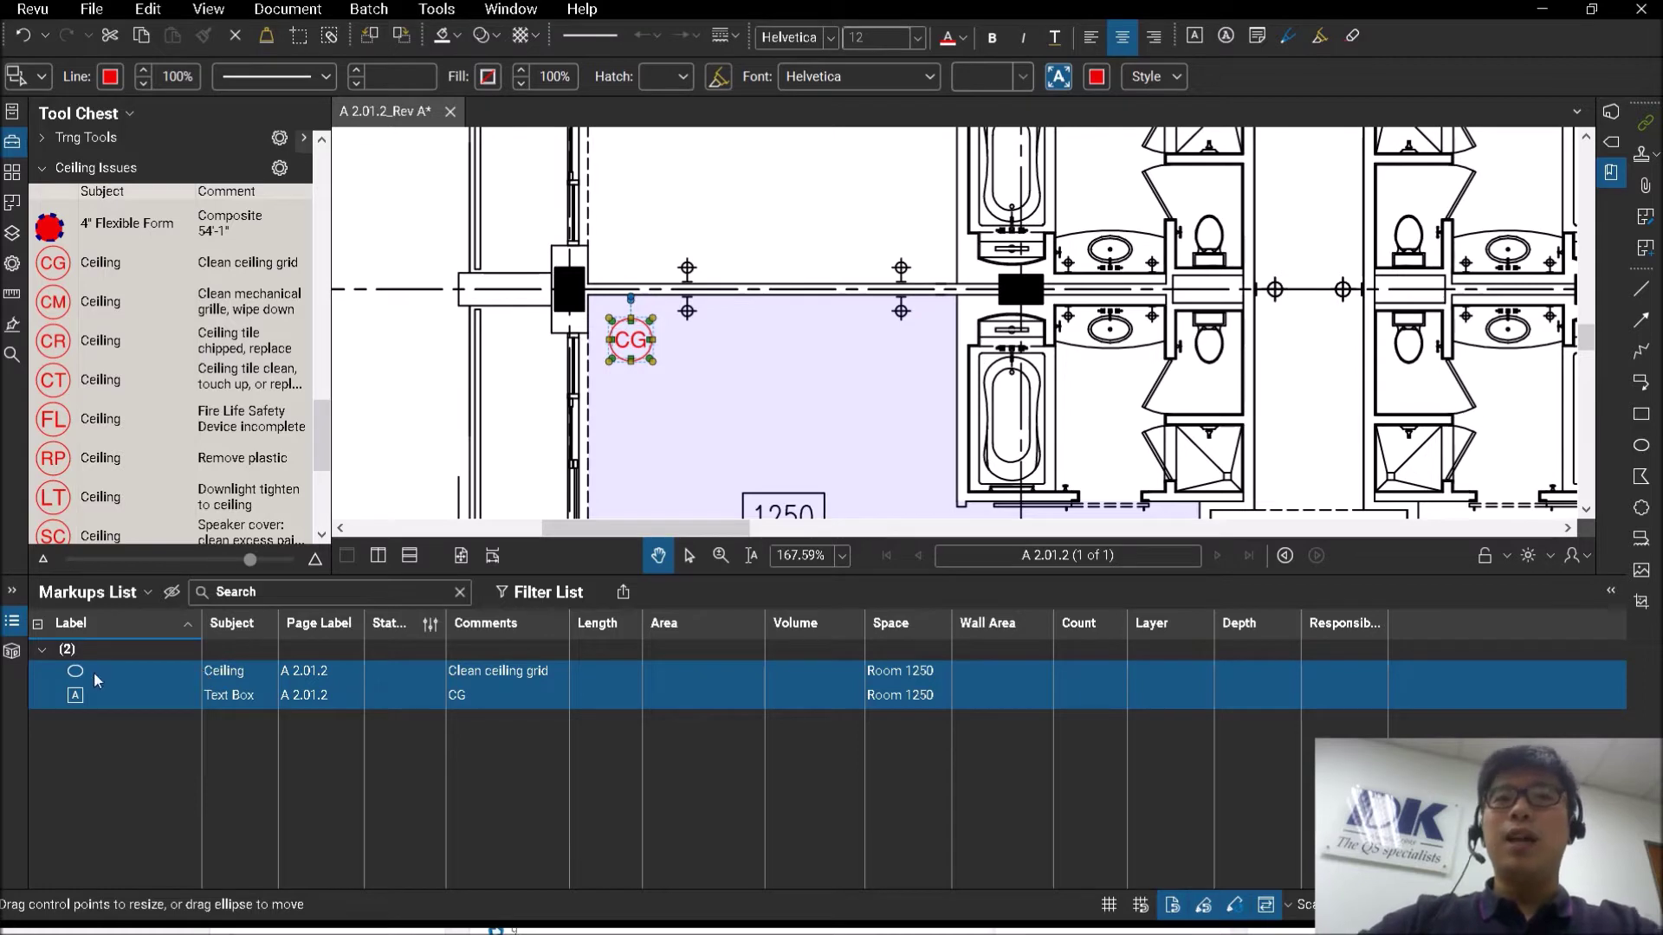
{"action": "left_click", "coordinate": [91, 697]}
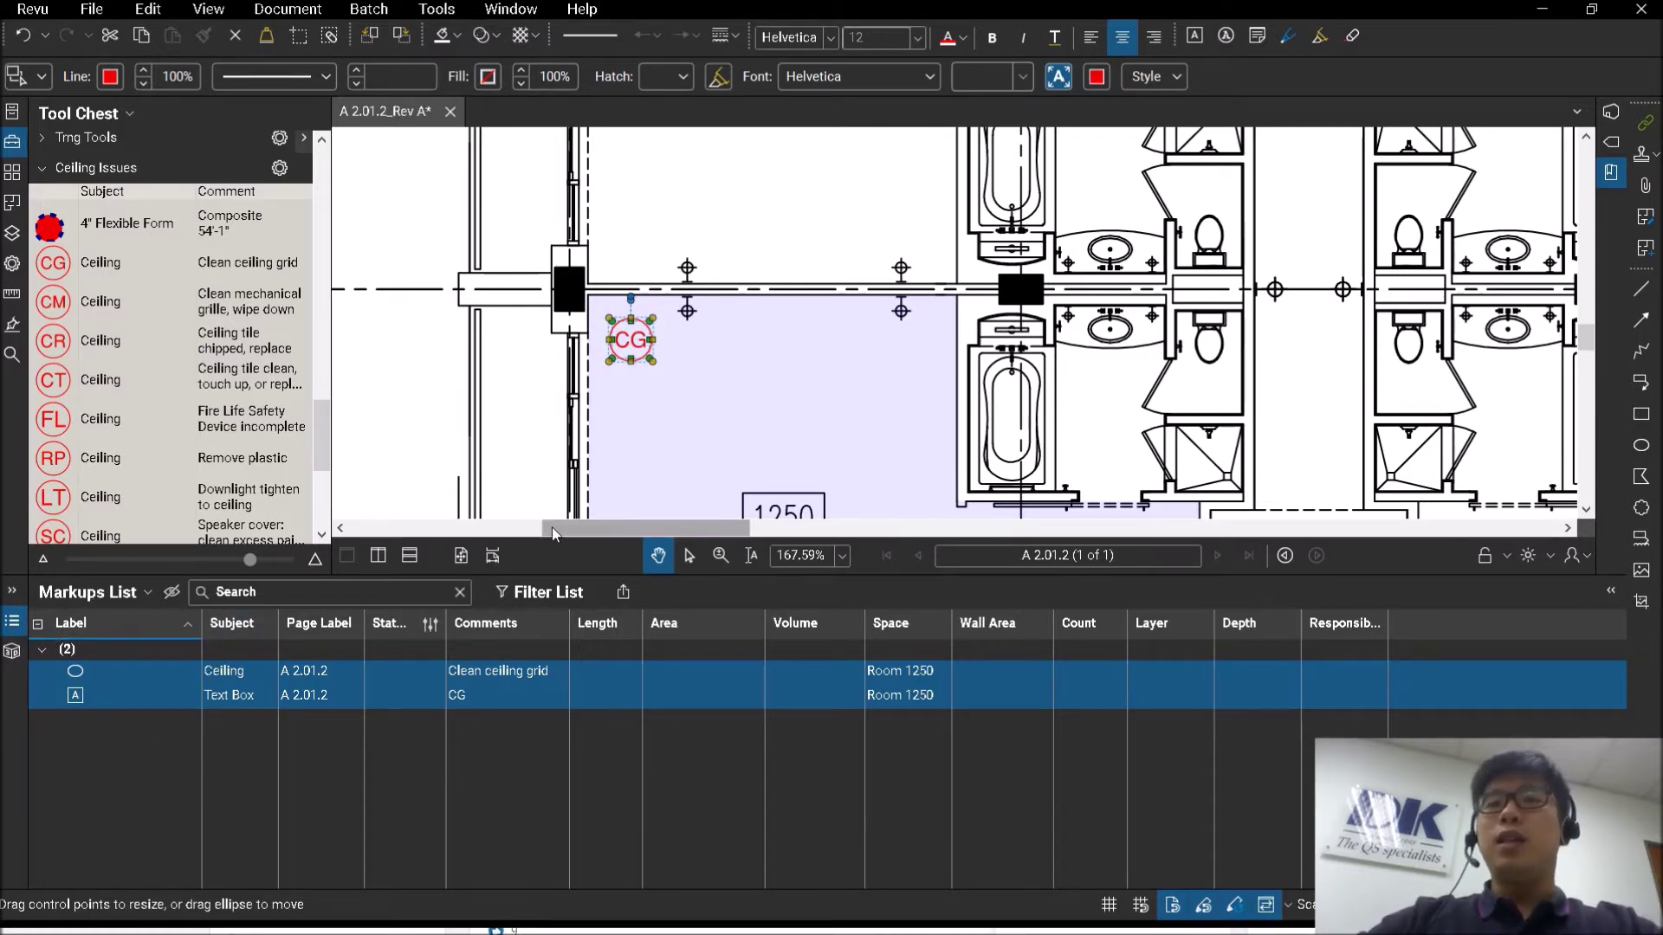
{"action": "key", "text": "ctrl+g"}
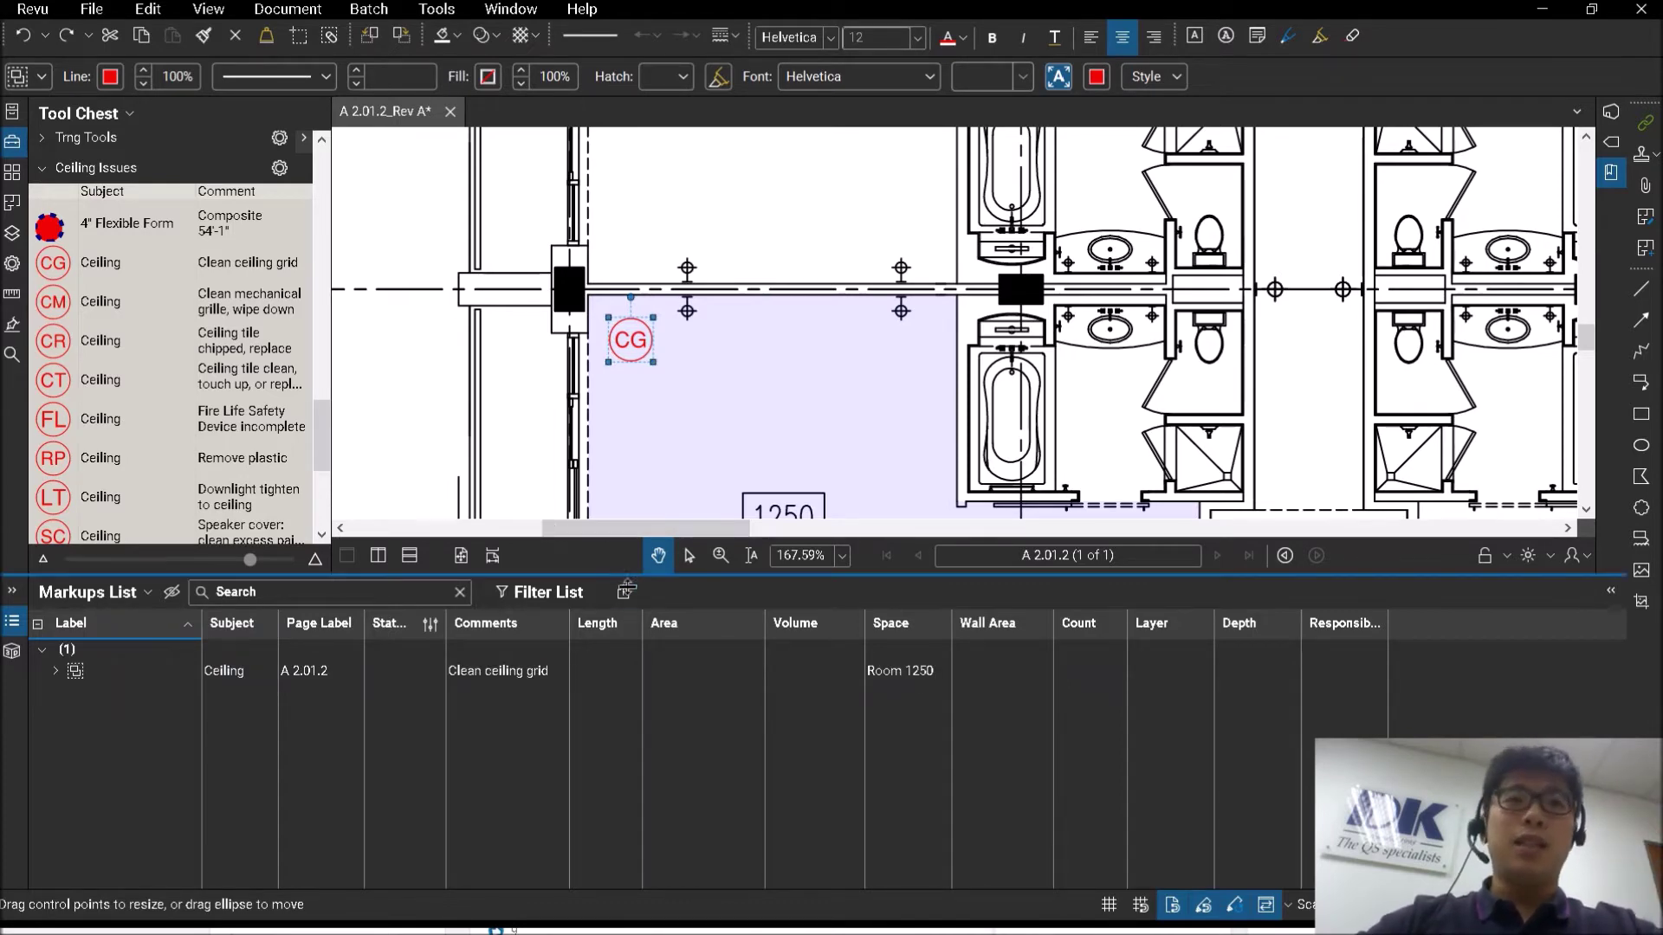
{"action": "mouse_move", "coordinate": [625, 576]}
{"action": "left_mouse_down"}
{"action": "mouse_move", "coordinate": [625, 771]}
{"action": "mouse_move", "coordinate": [625, 688]}
{"action": "left_mouse_up"}
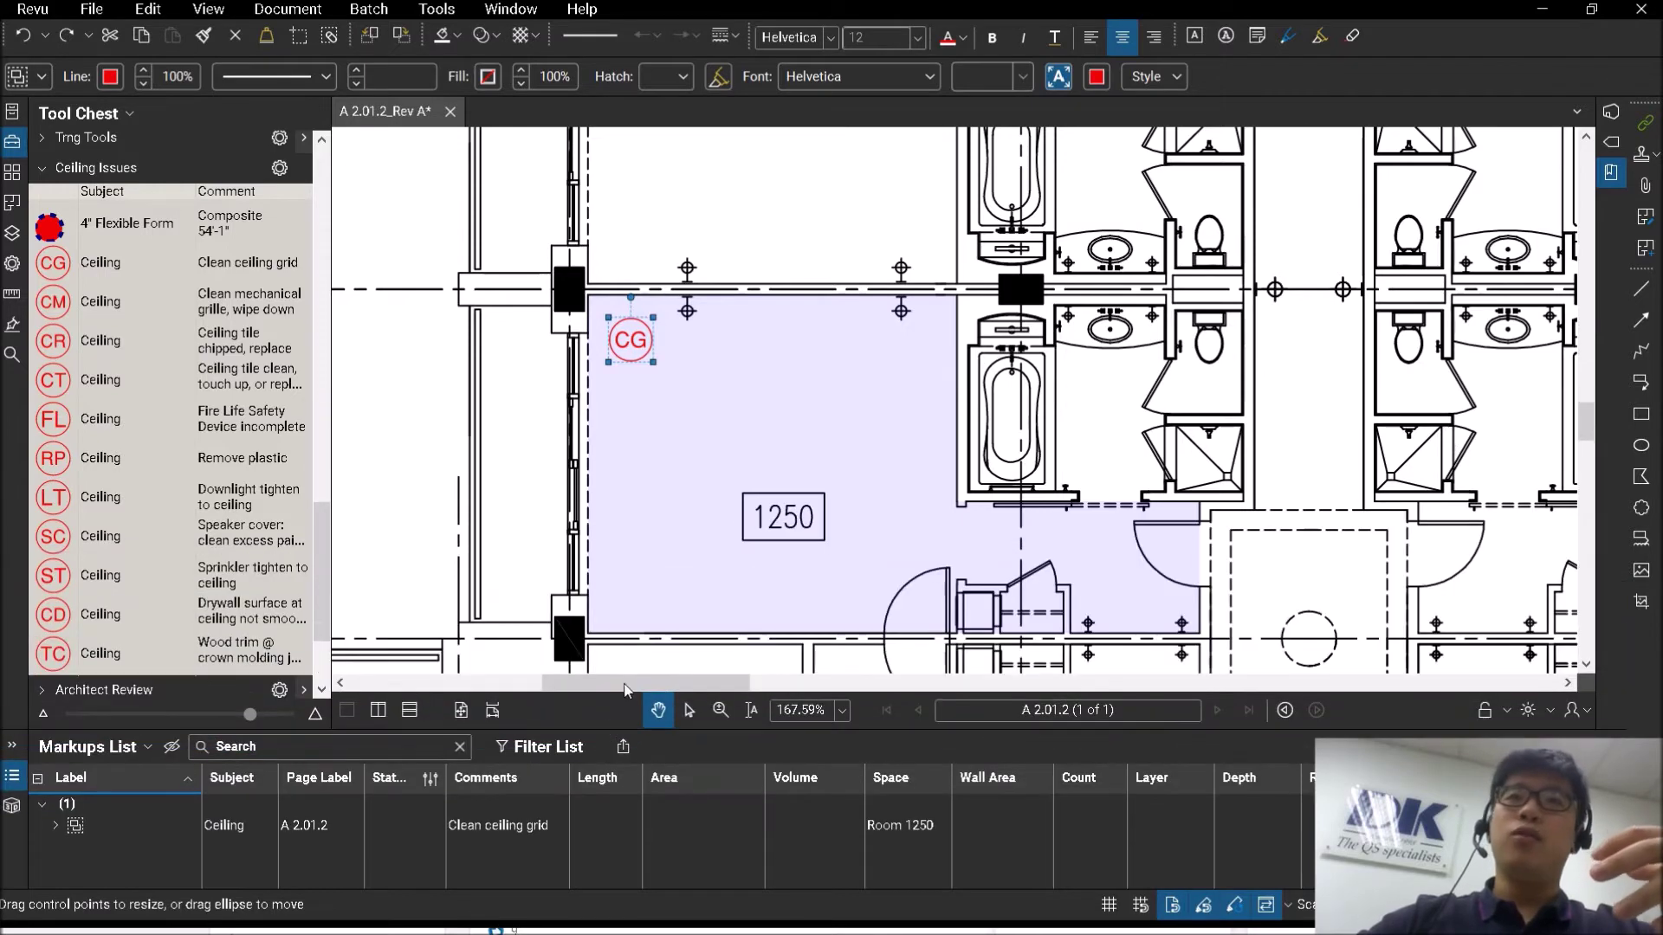
Capture all eight photos from the Images folder onto the CG ceiling markup.
{"action": "left_click", "coordinate": [661, 446]}
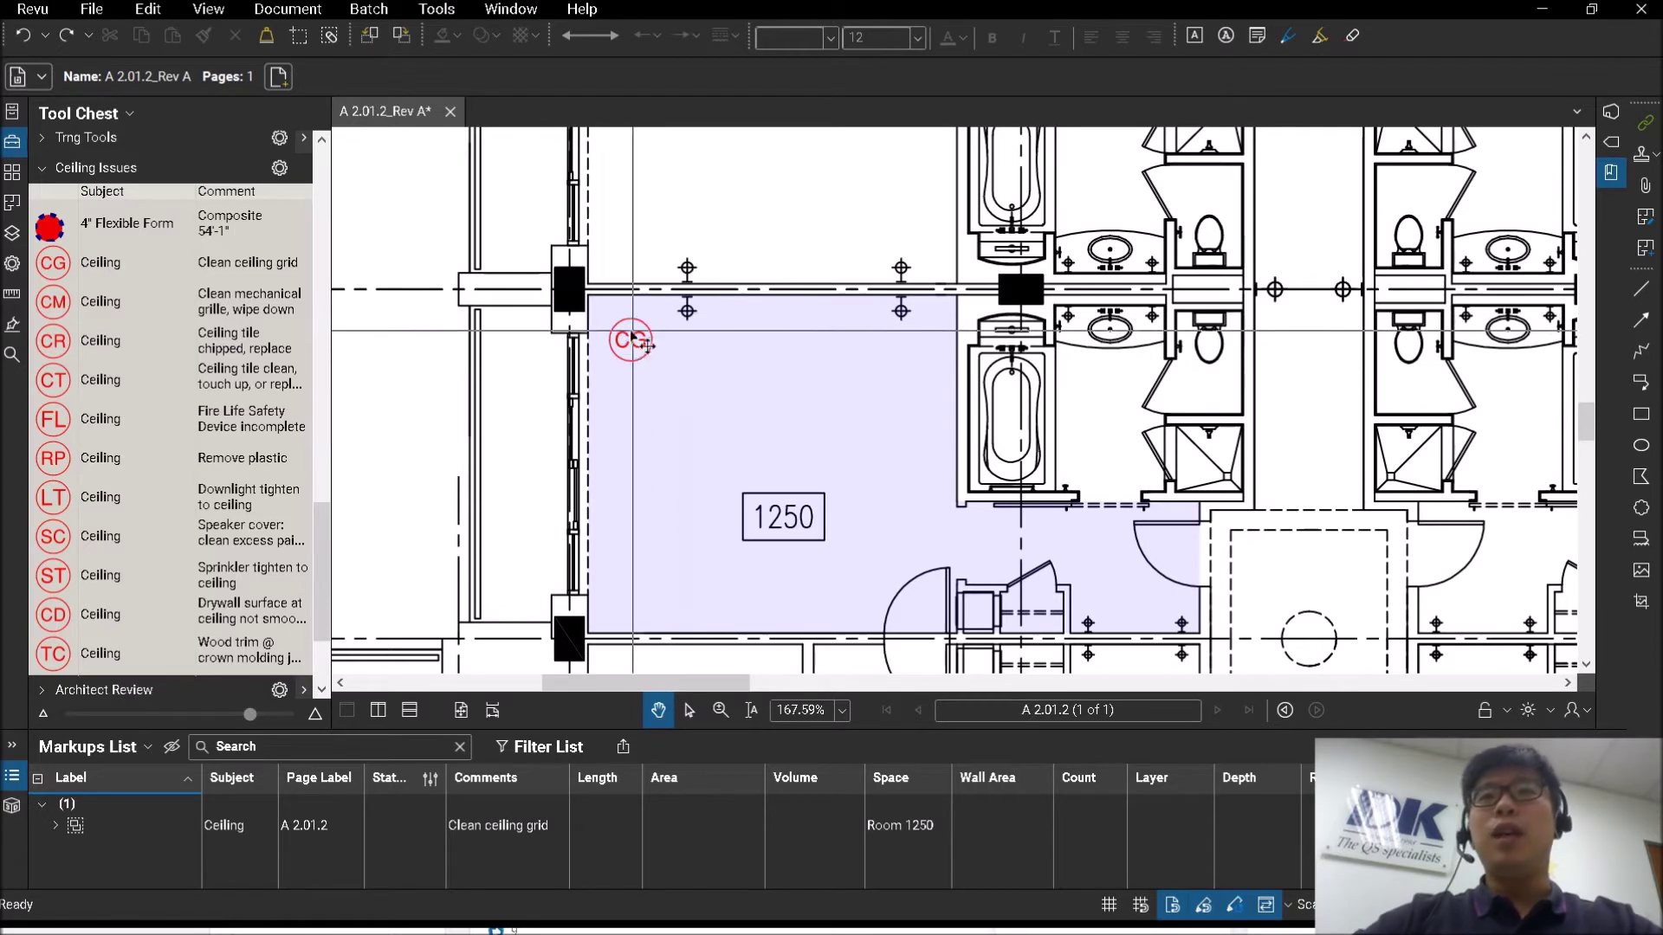
{"action": "scroll", "coordinate": [697, 410], "scroll_direction": "down", "scroll_amount": 1}
{"action": "scroll", "coordinate": [697, 410], "scroll_direction": "down", "scroll_amount": 3}
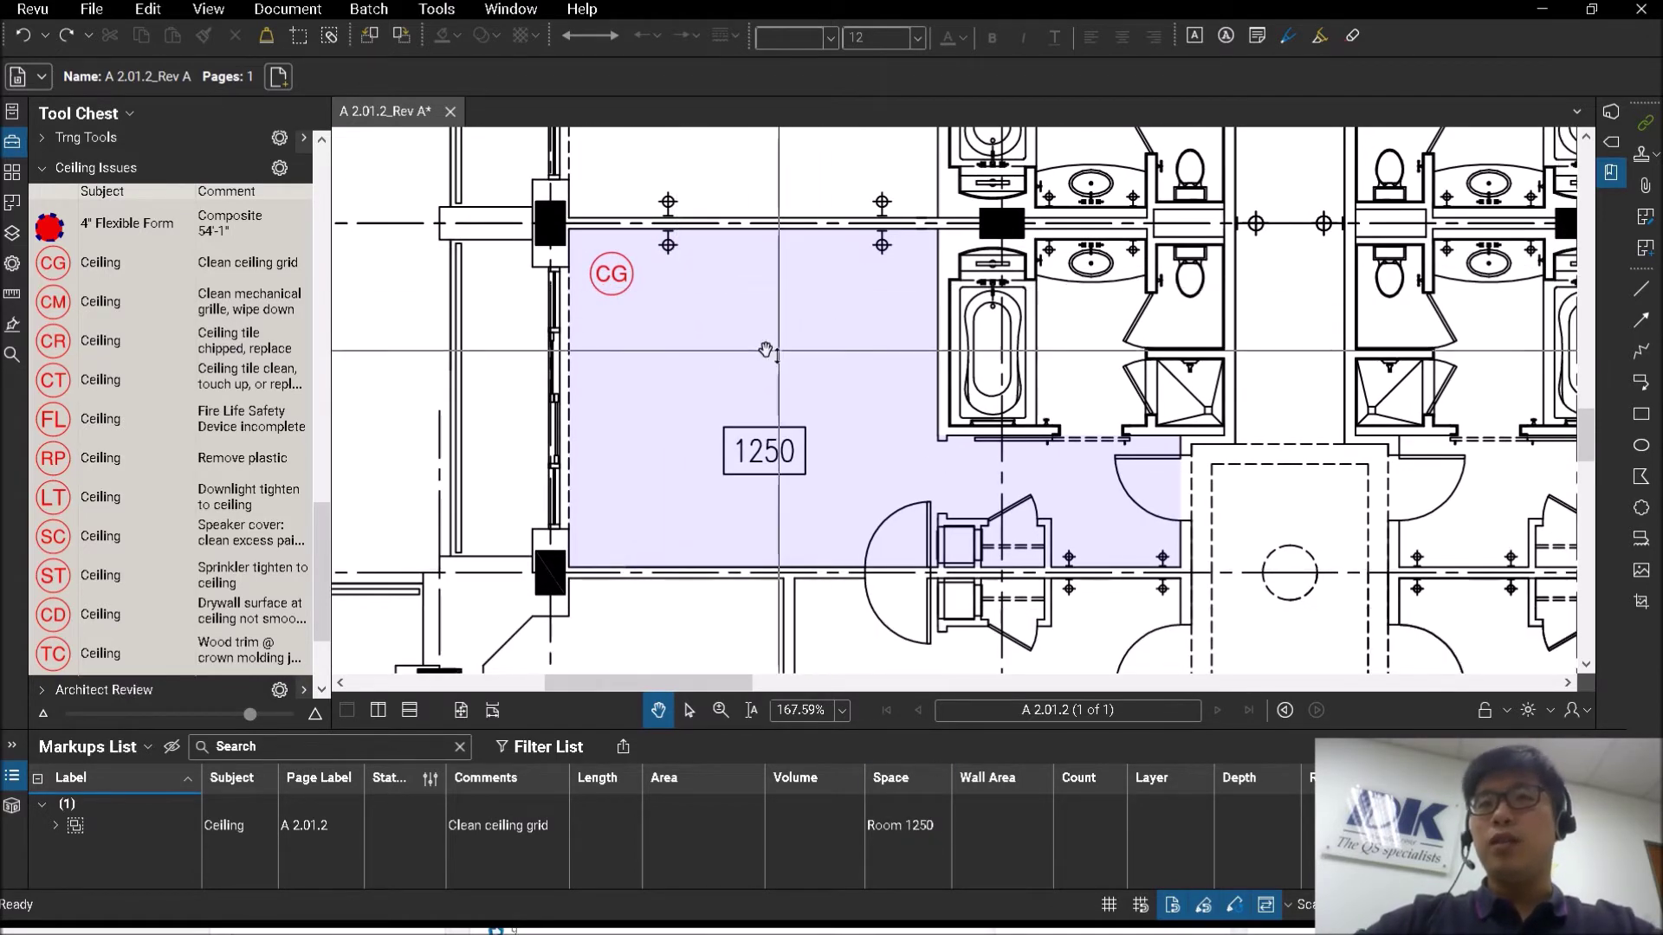
{"action": "right_click", "coordinate": [612, 274]}
{"action": "mouse_move", "coordinate": [732, 594]}
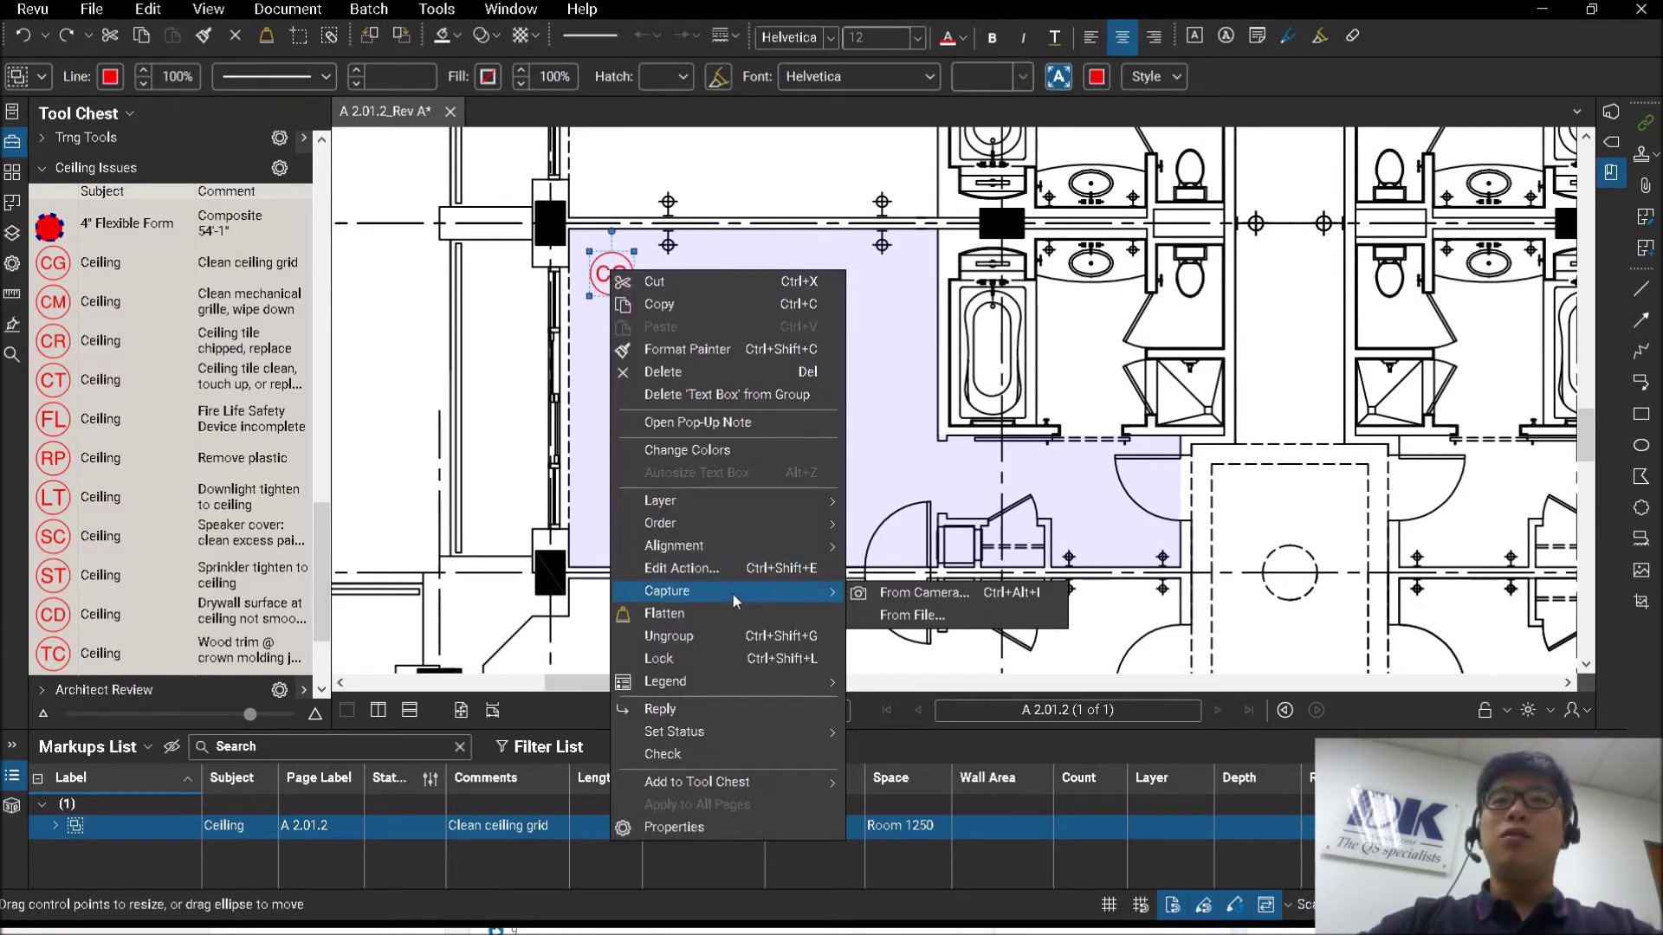
{"action": "left_click", "coordinate": [924, 617]}
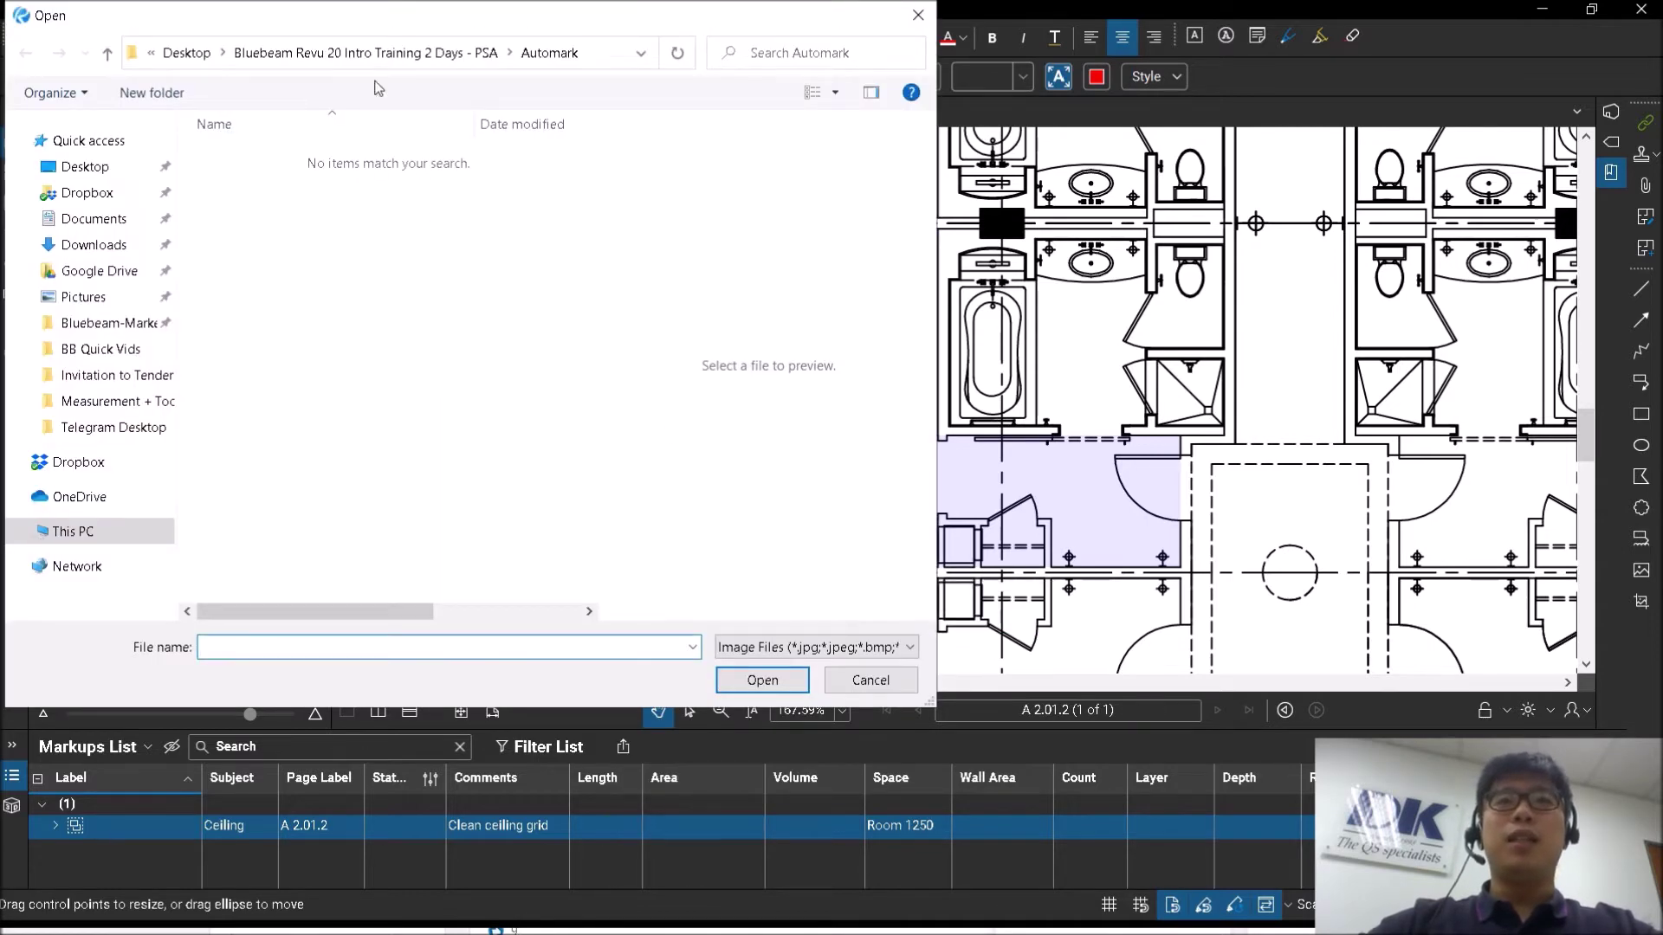
{"action": "left_click", "coordinate": [363, 53]}
{"action": "double_click", "coordinate": [347, 319]}
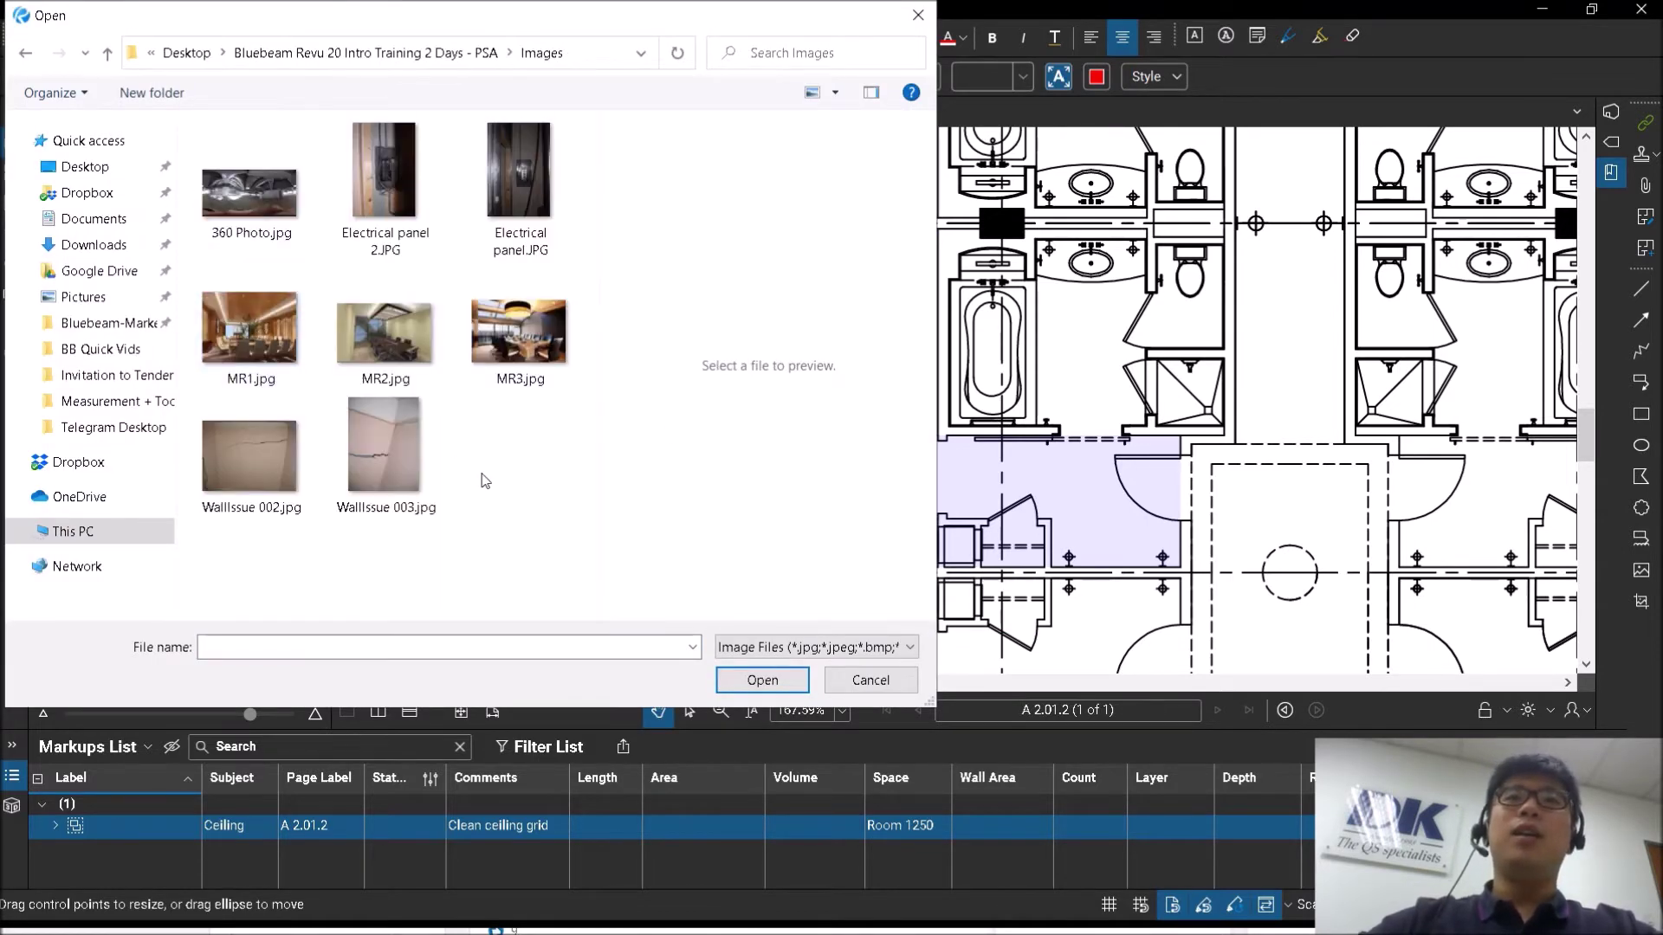
{"action": "left_click_drag", "start_coordinate": [544, 505], "coordinate": [230, 130]}
{"action": "left_click", "coordinate": [763, 680]}
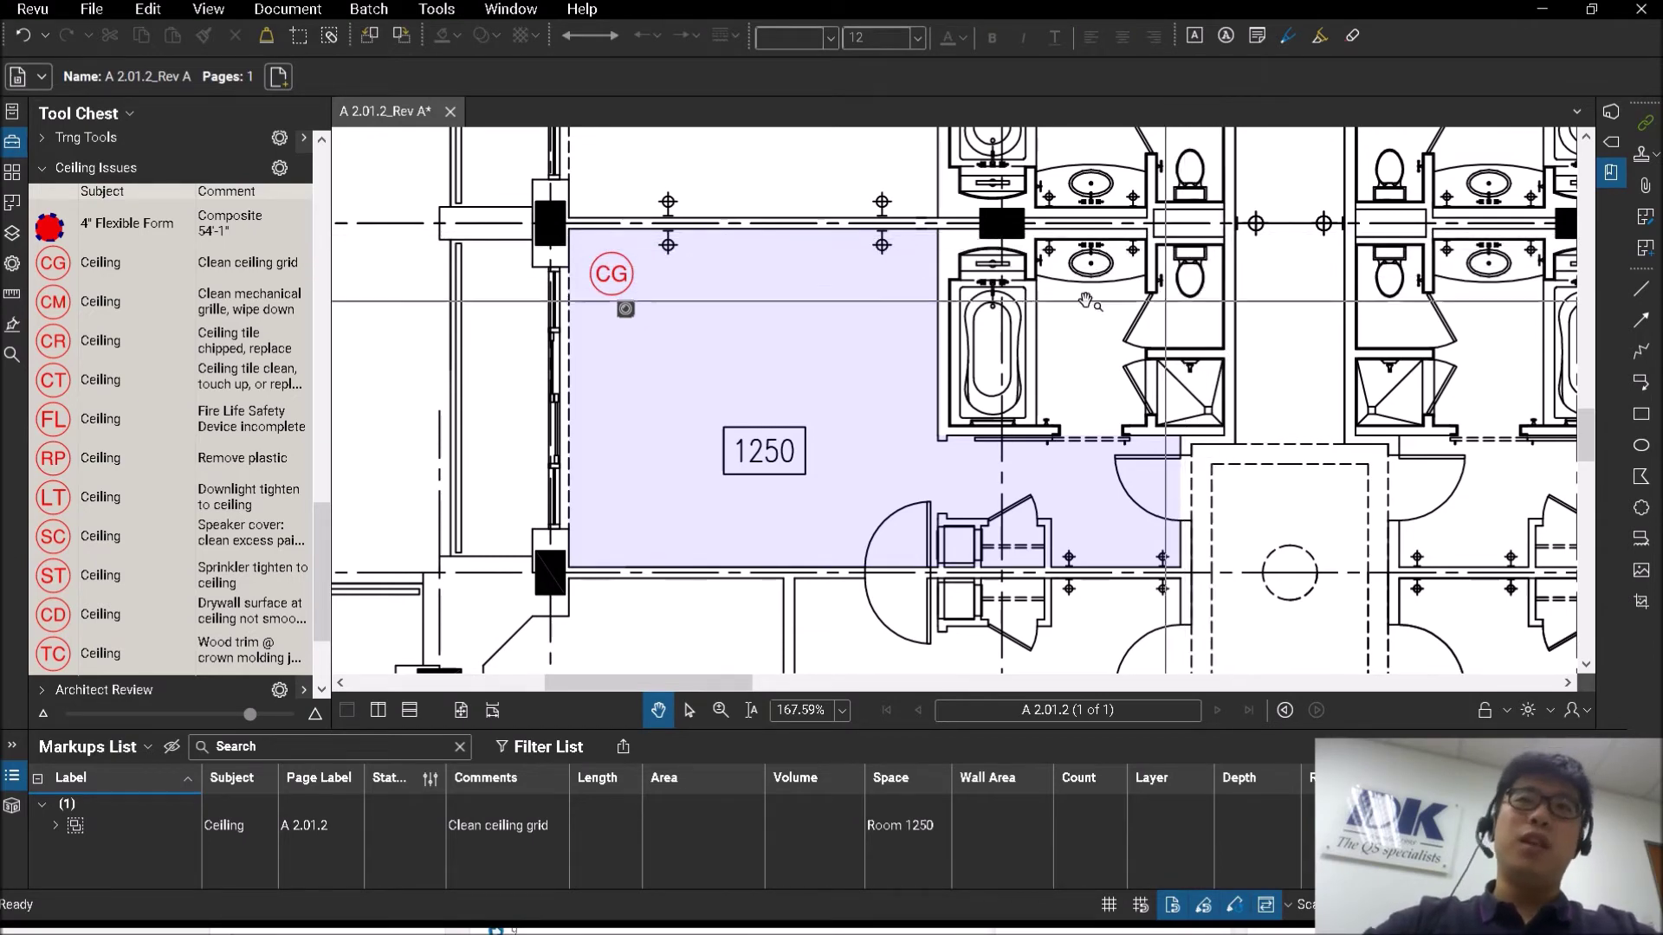
{"action": "left_click", "coordinate": [626, 309]}
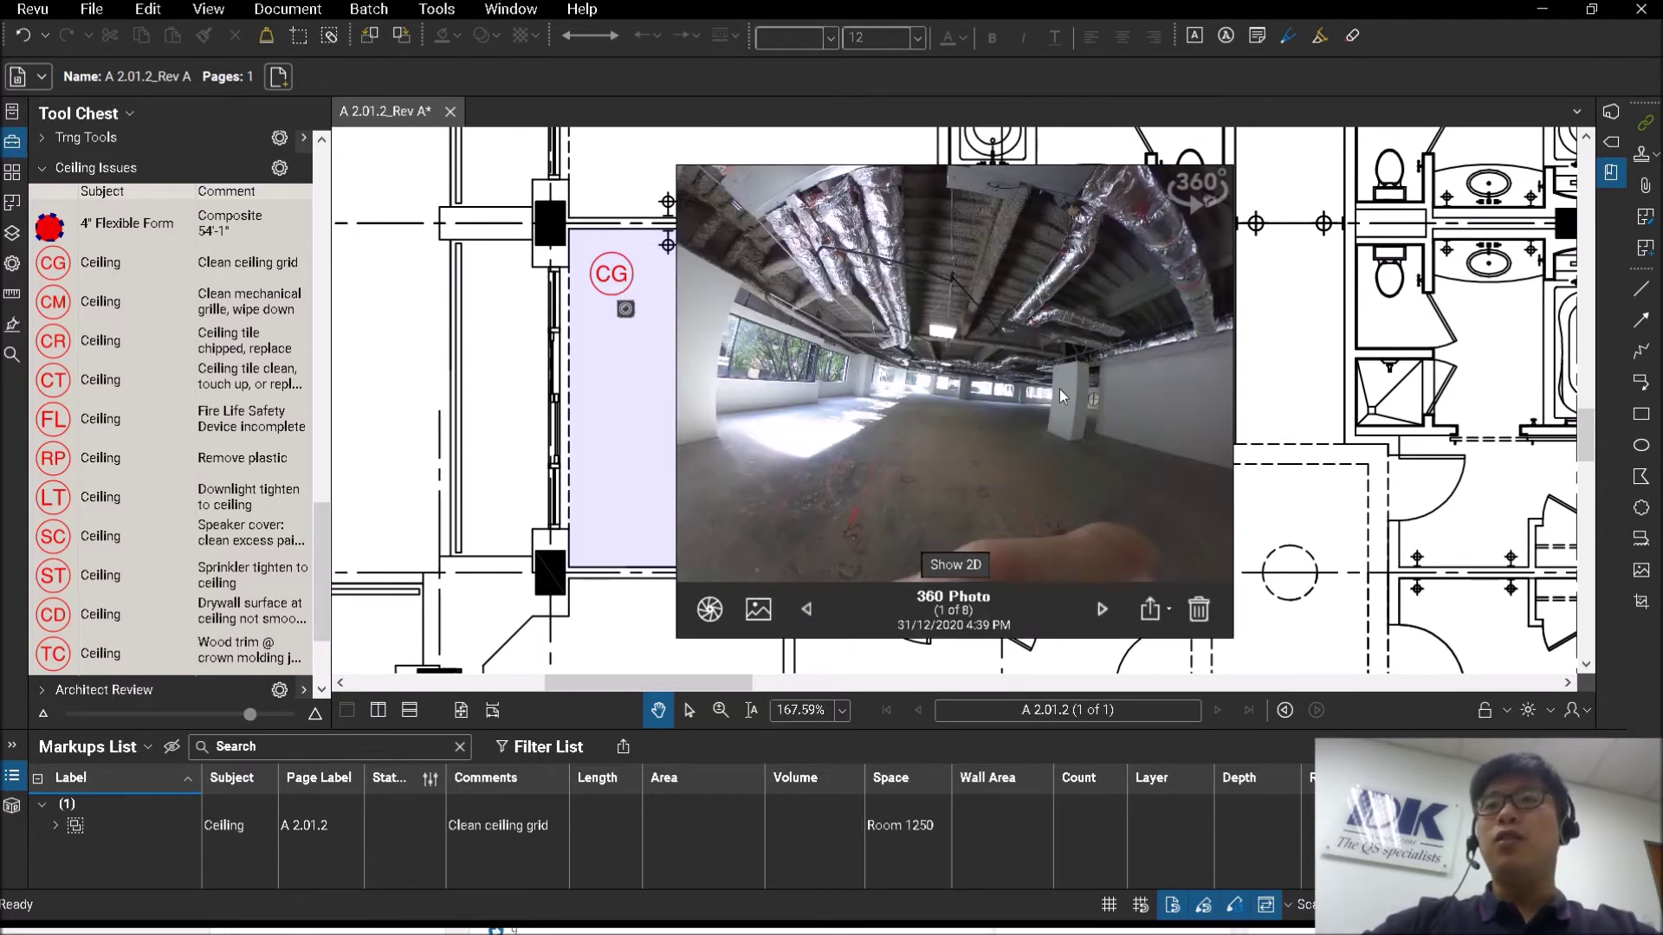
{"action": "left_click_drag", "start_coordinate": [1062, 396], "coordinate": [803, 323]}
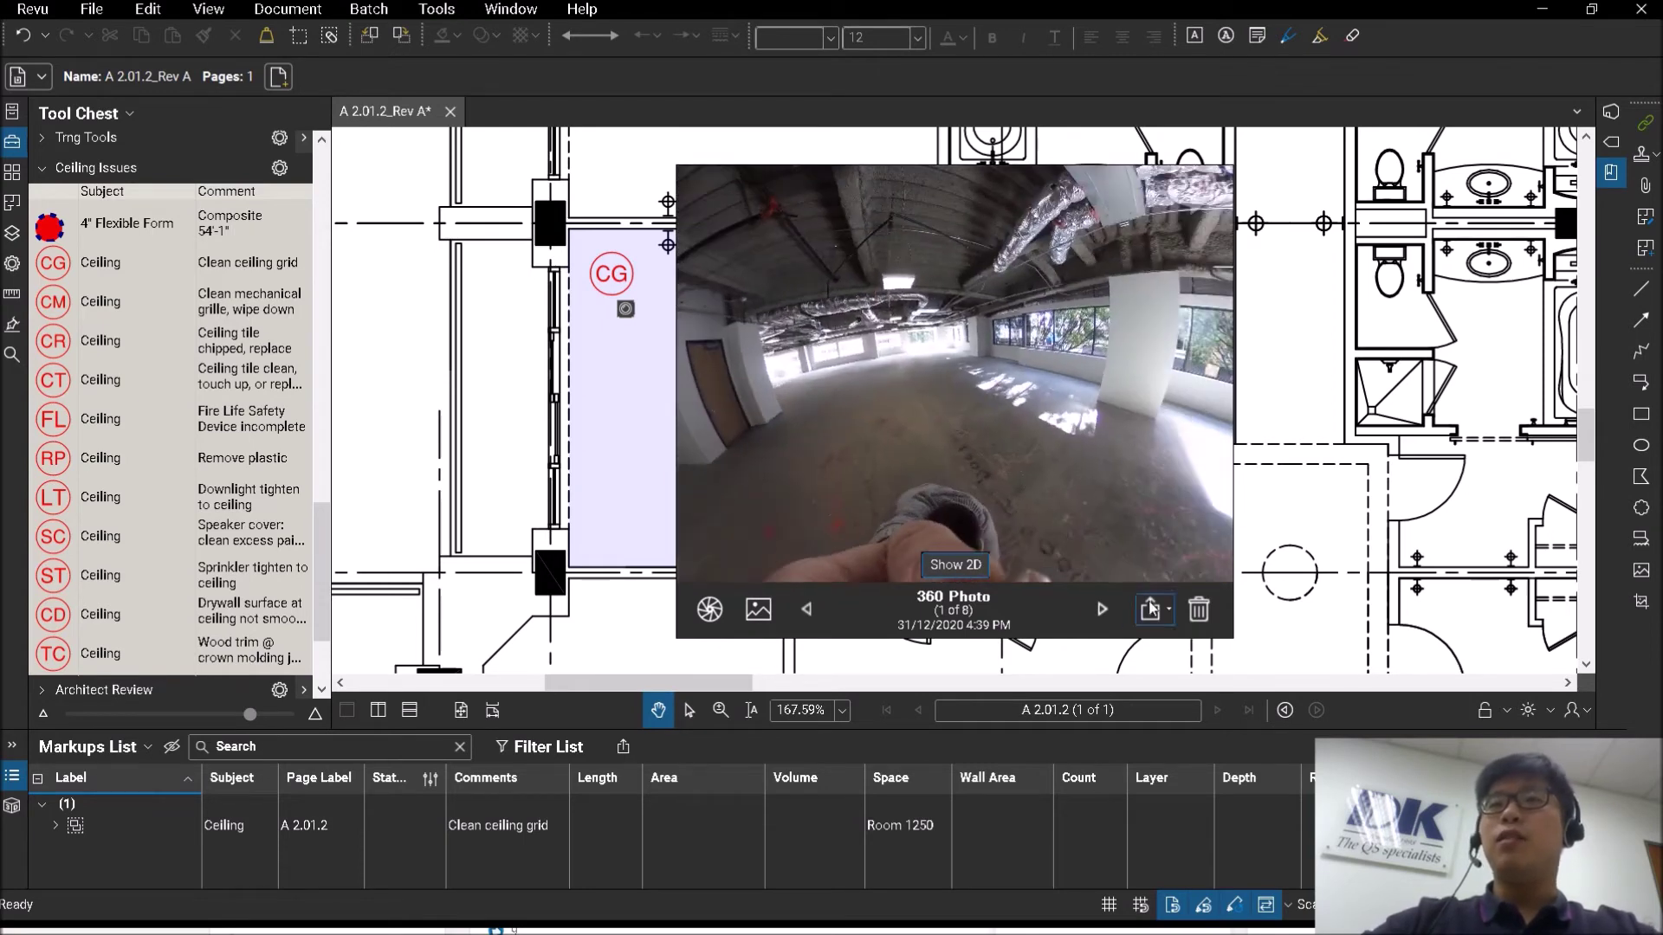
{"action": "left_click", "coordinate": [1103, 610]}
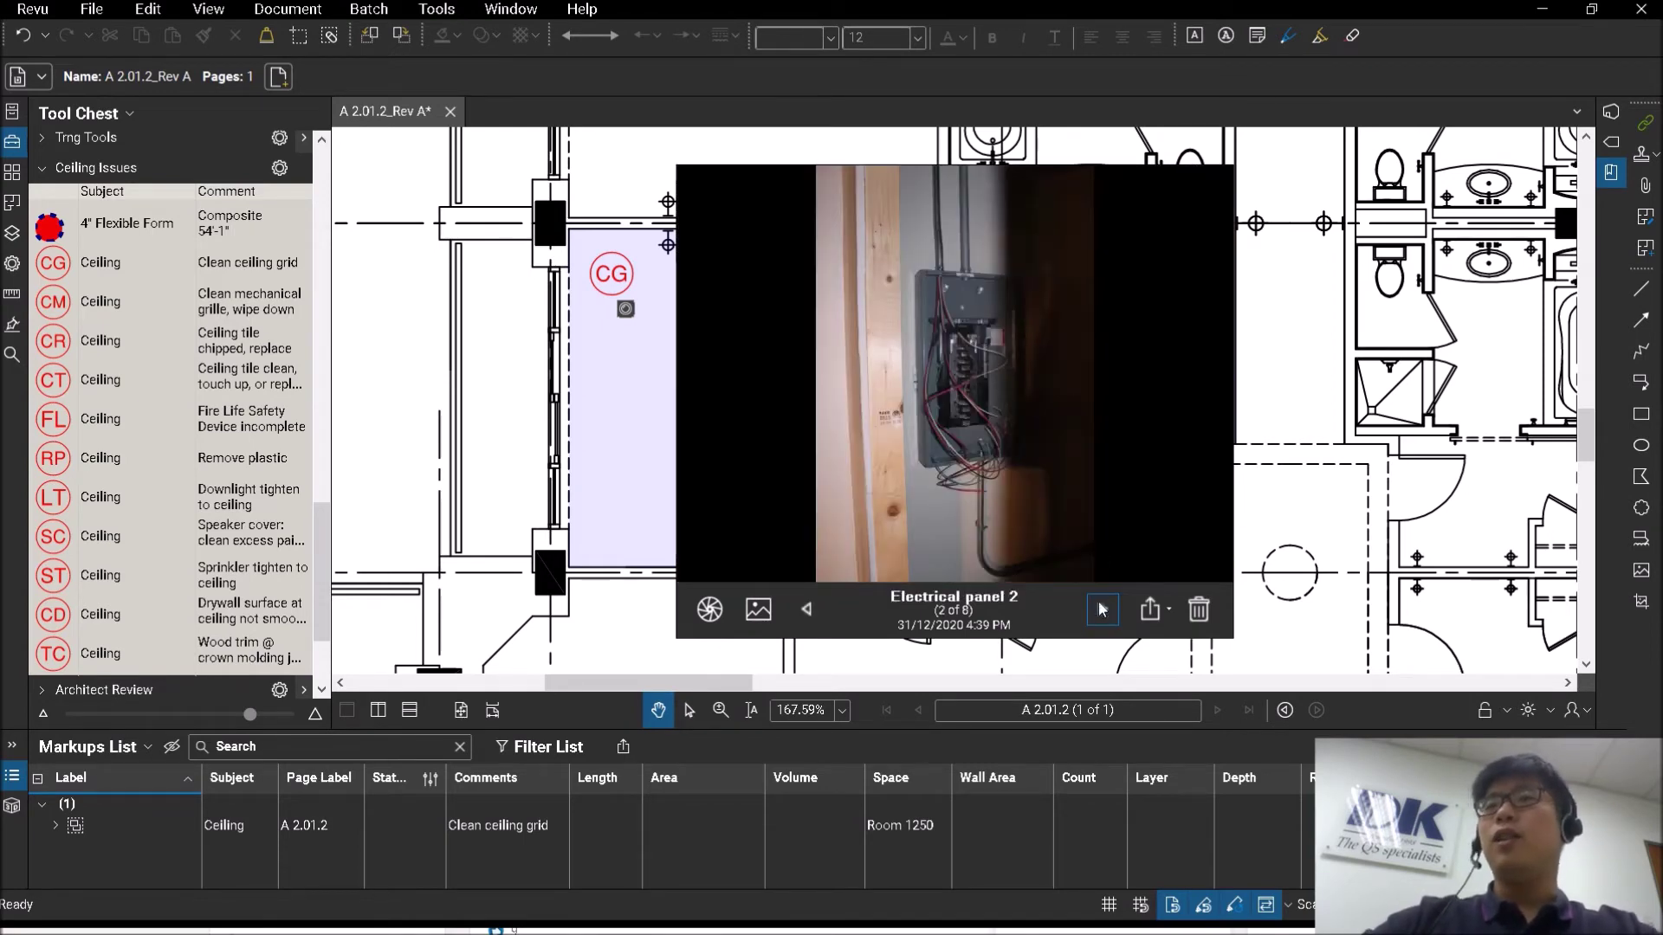
{"action": "left_click", "coordinate": [1103, 610]}
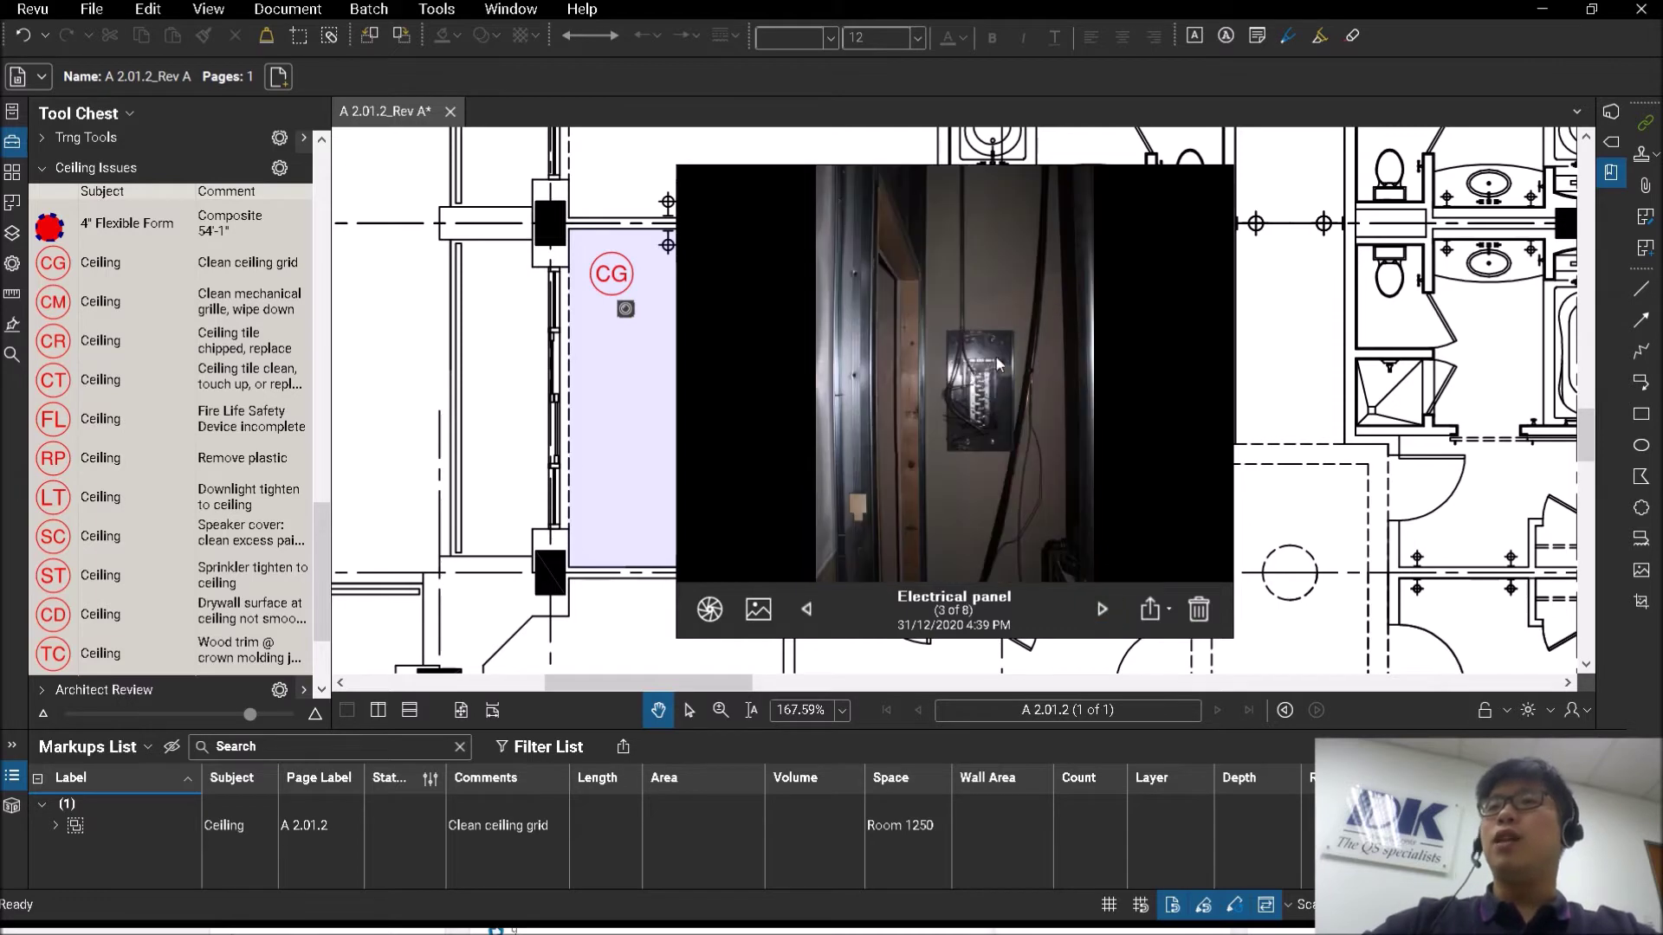
{"action": "left_click", "coordinate": [620, 304]}
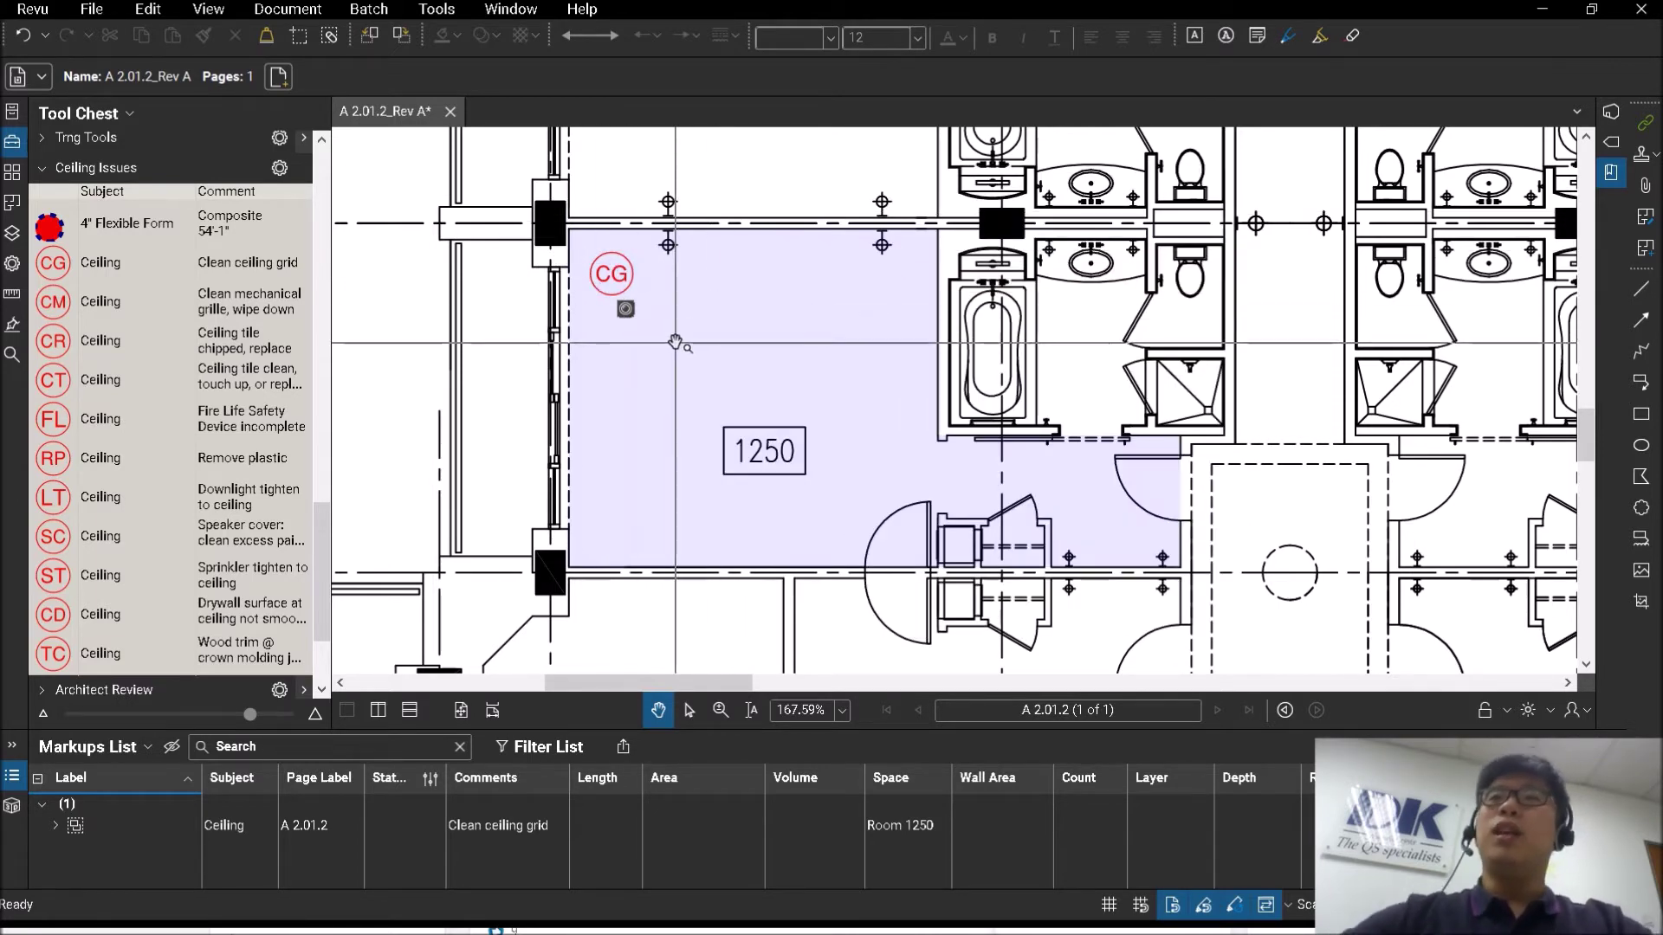
Zoom out around room 1250 and start an Image markup from file.
{"action": "scroll", "coordinate": [676, 343], "scroll_direction": "down", "scroll_amount": 3}
{"action": "scroll", "coordinate": [693, 348], "scroll_direction": "up", "scroll_amount": 3}
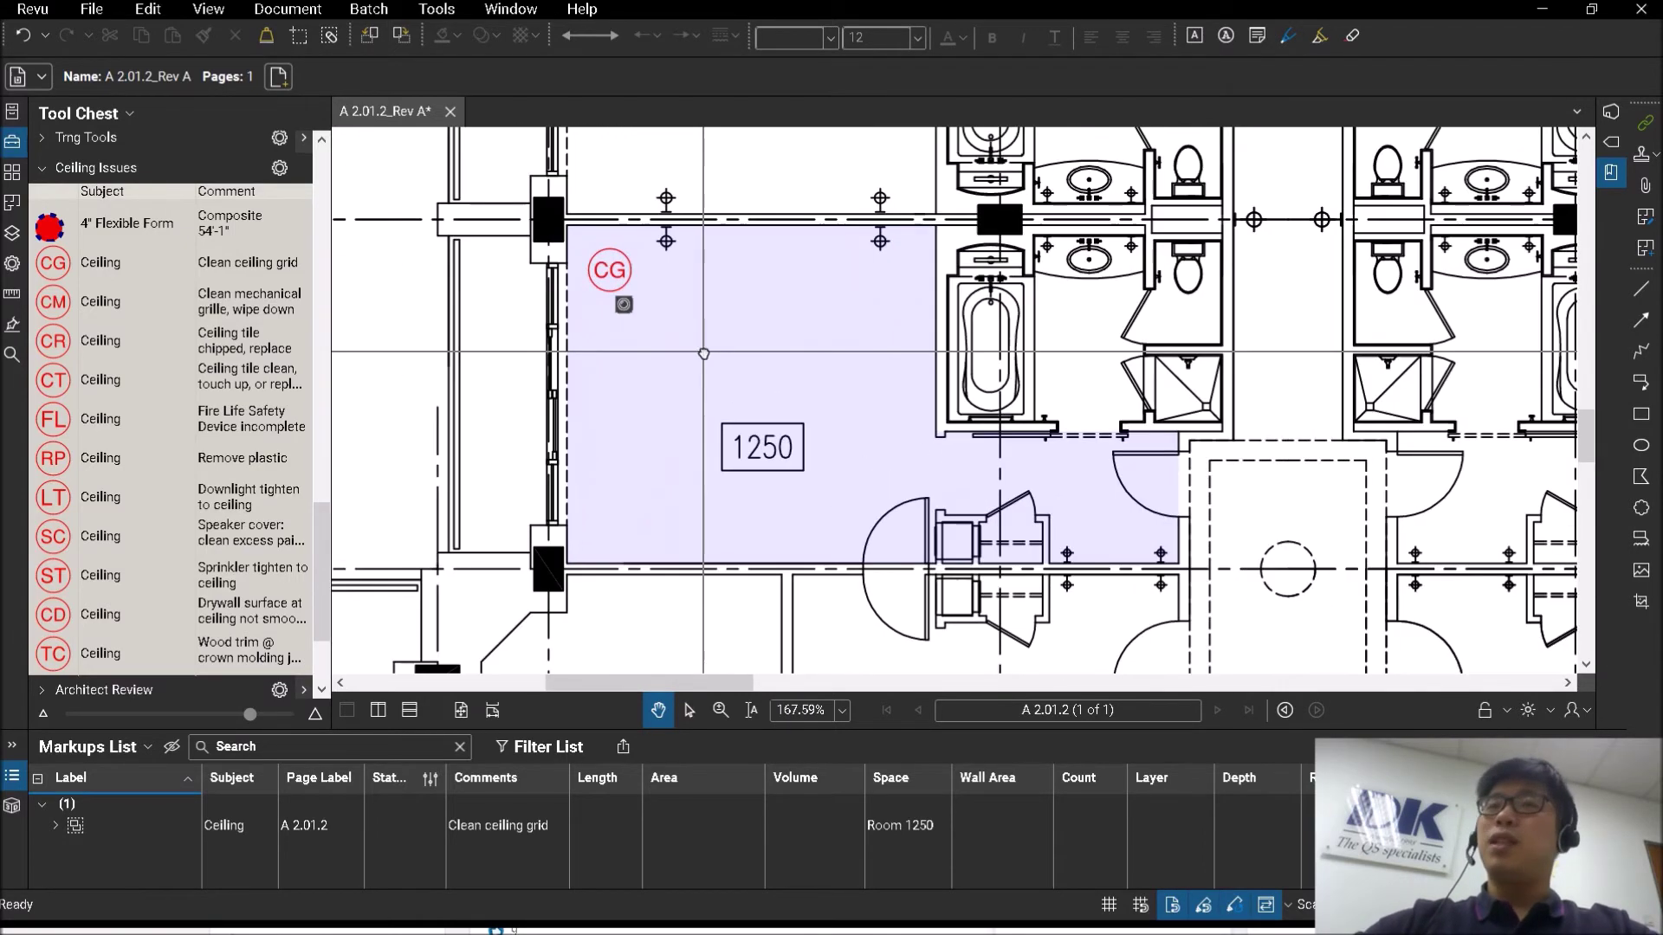
{"action": "left_click_drag", "start_coordinate": [703, 353], "coordinate": [594, 345]}
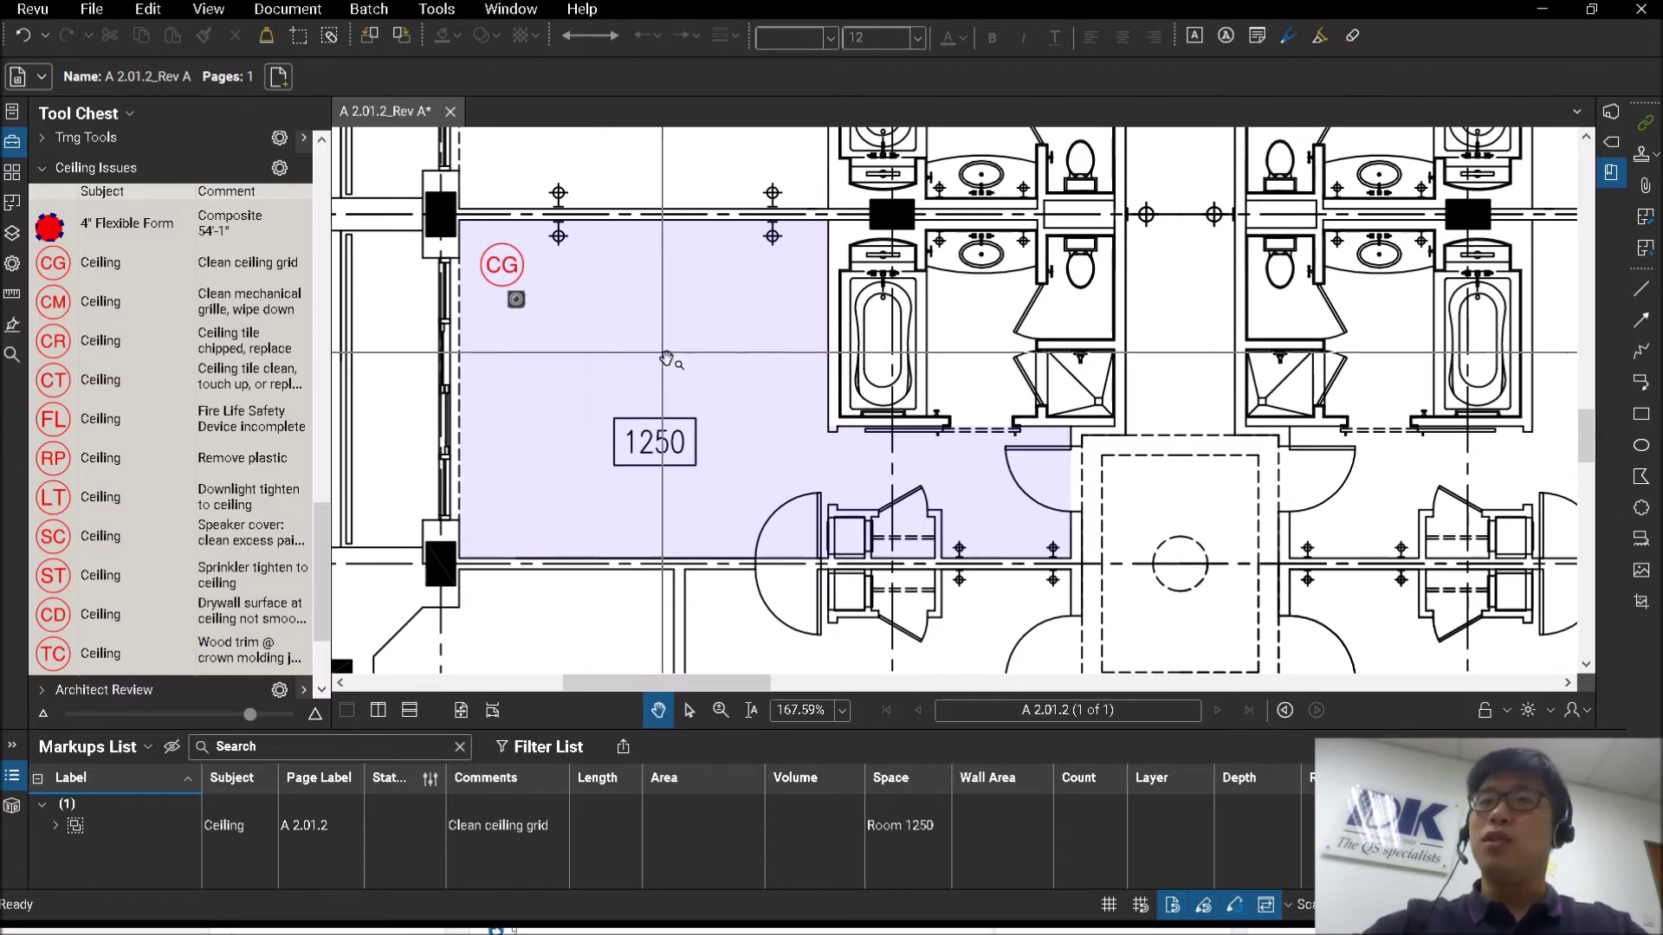
{"action": "scroll", "coordinate": [593, 344], "scroll_direction": "down", "scroll_amount": 5}
{"action": "left_click_drag", "start_coordinate": [727, 343], "coordinate": [787, 400]}
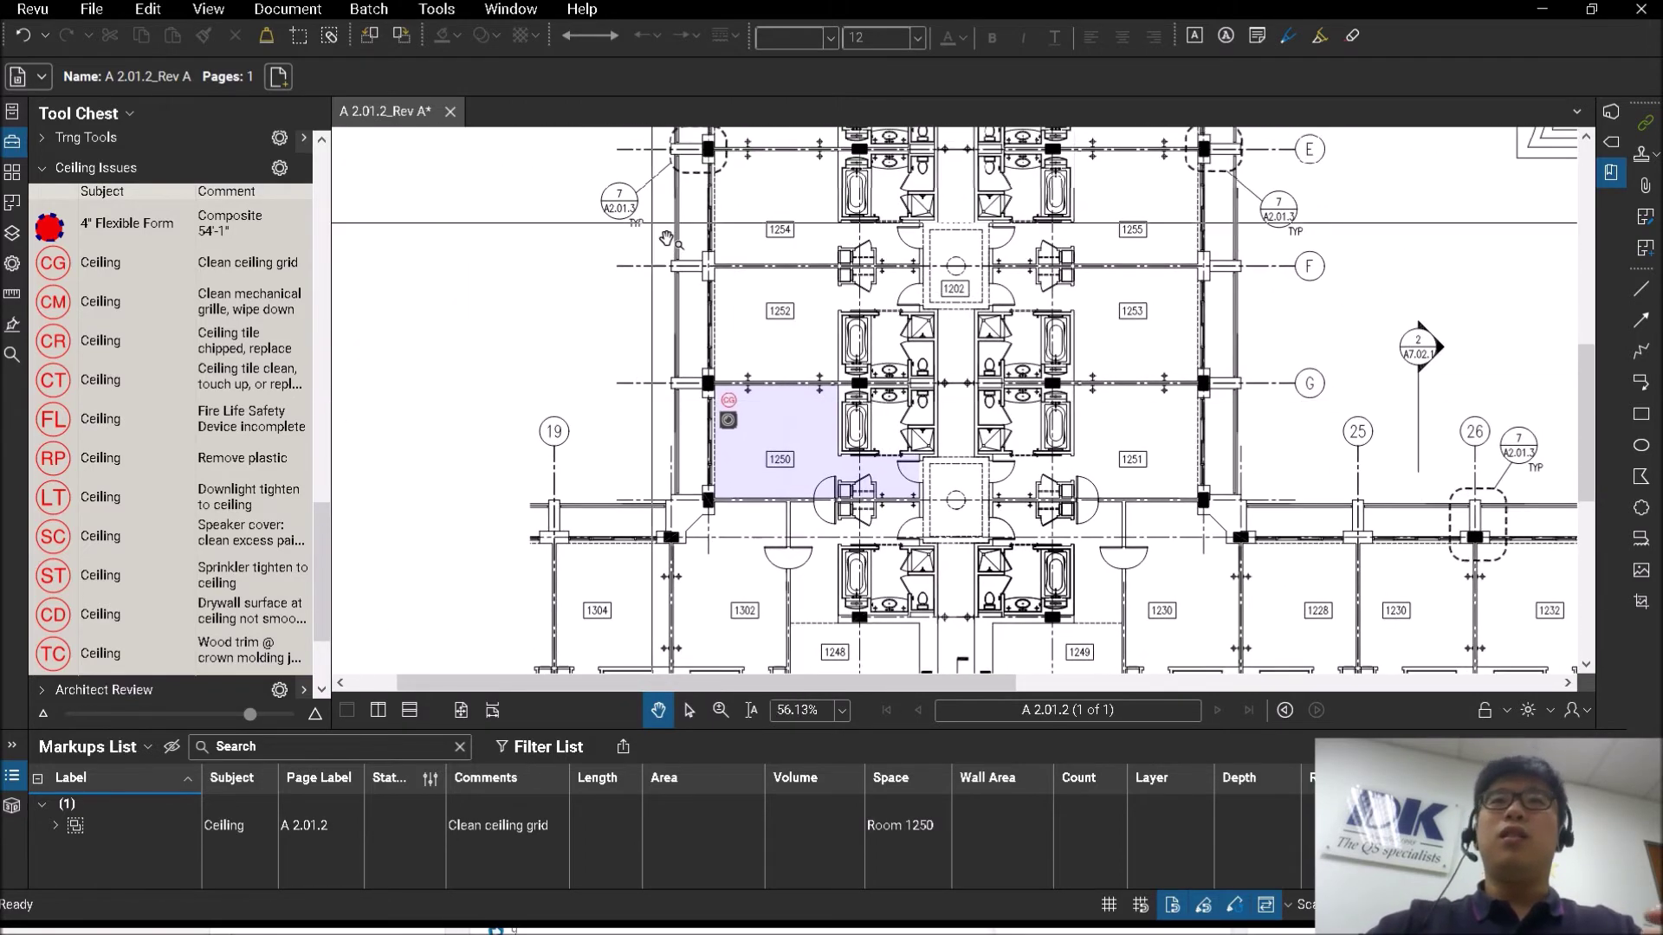
{"action": "left_click", "coordinate": [437, 8]}
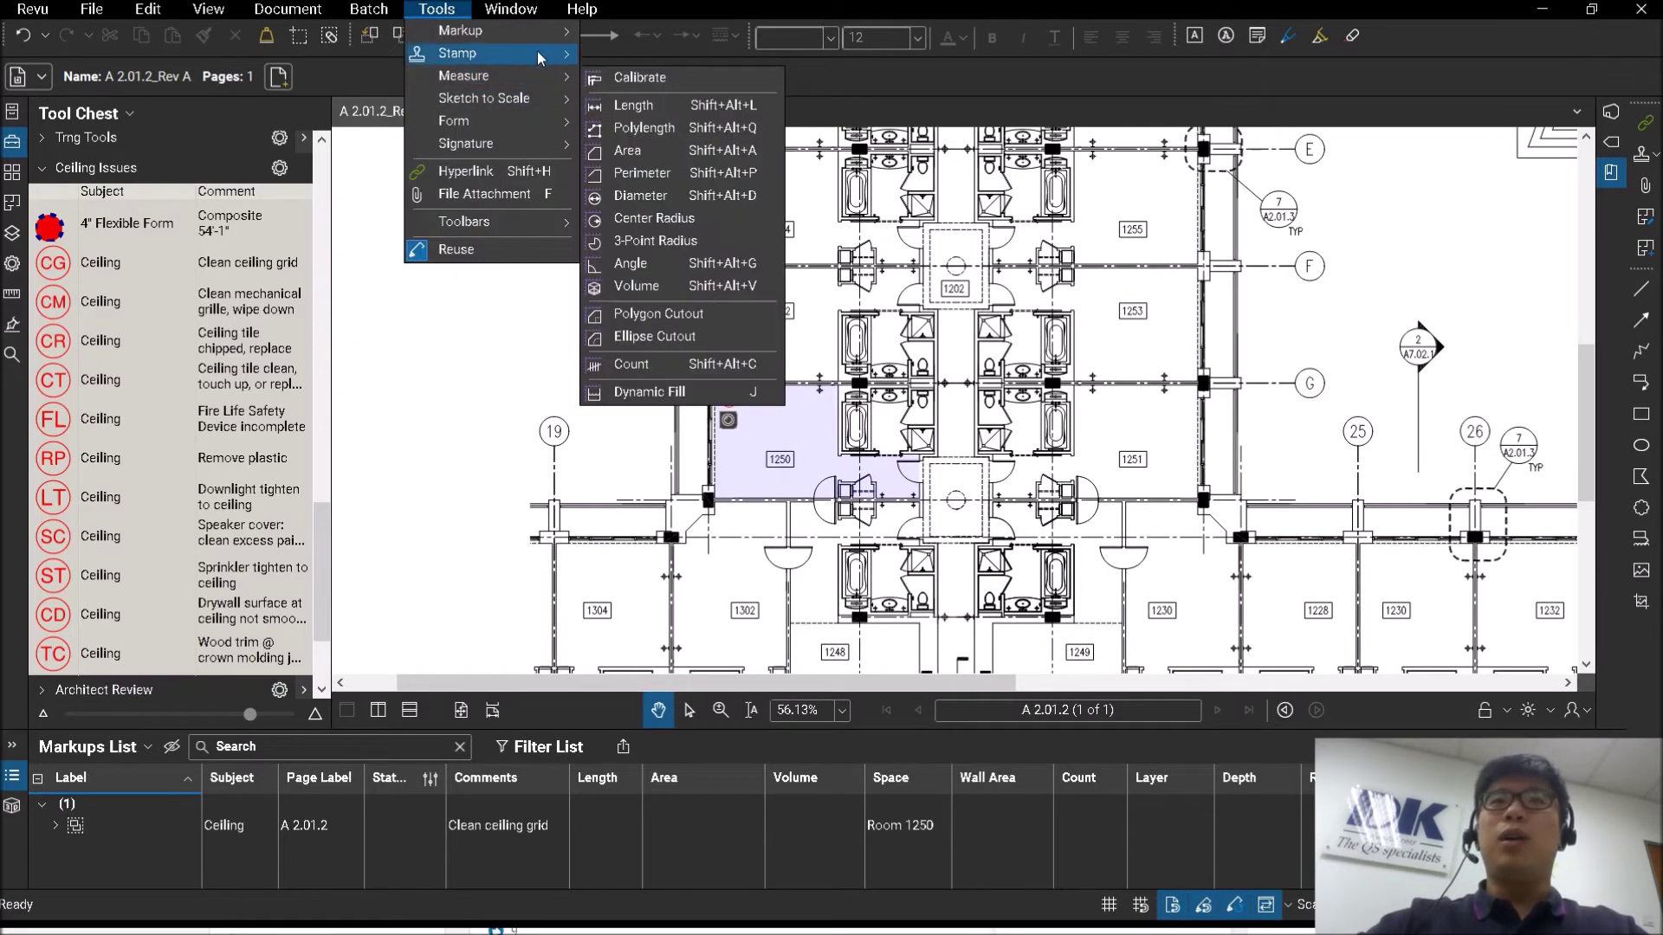
{"action": "mouse_move", "coordinate": [539, 33]}
{"action": "mouse_move", "coordinate": [684, 445]}
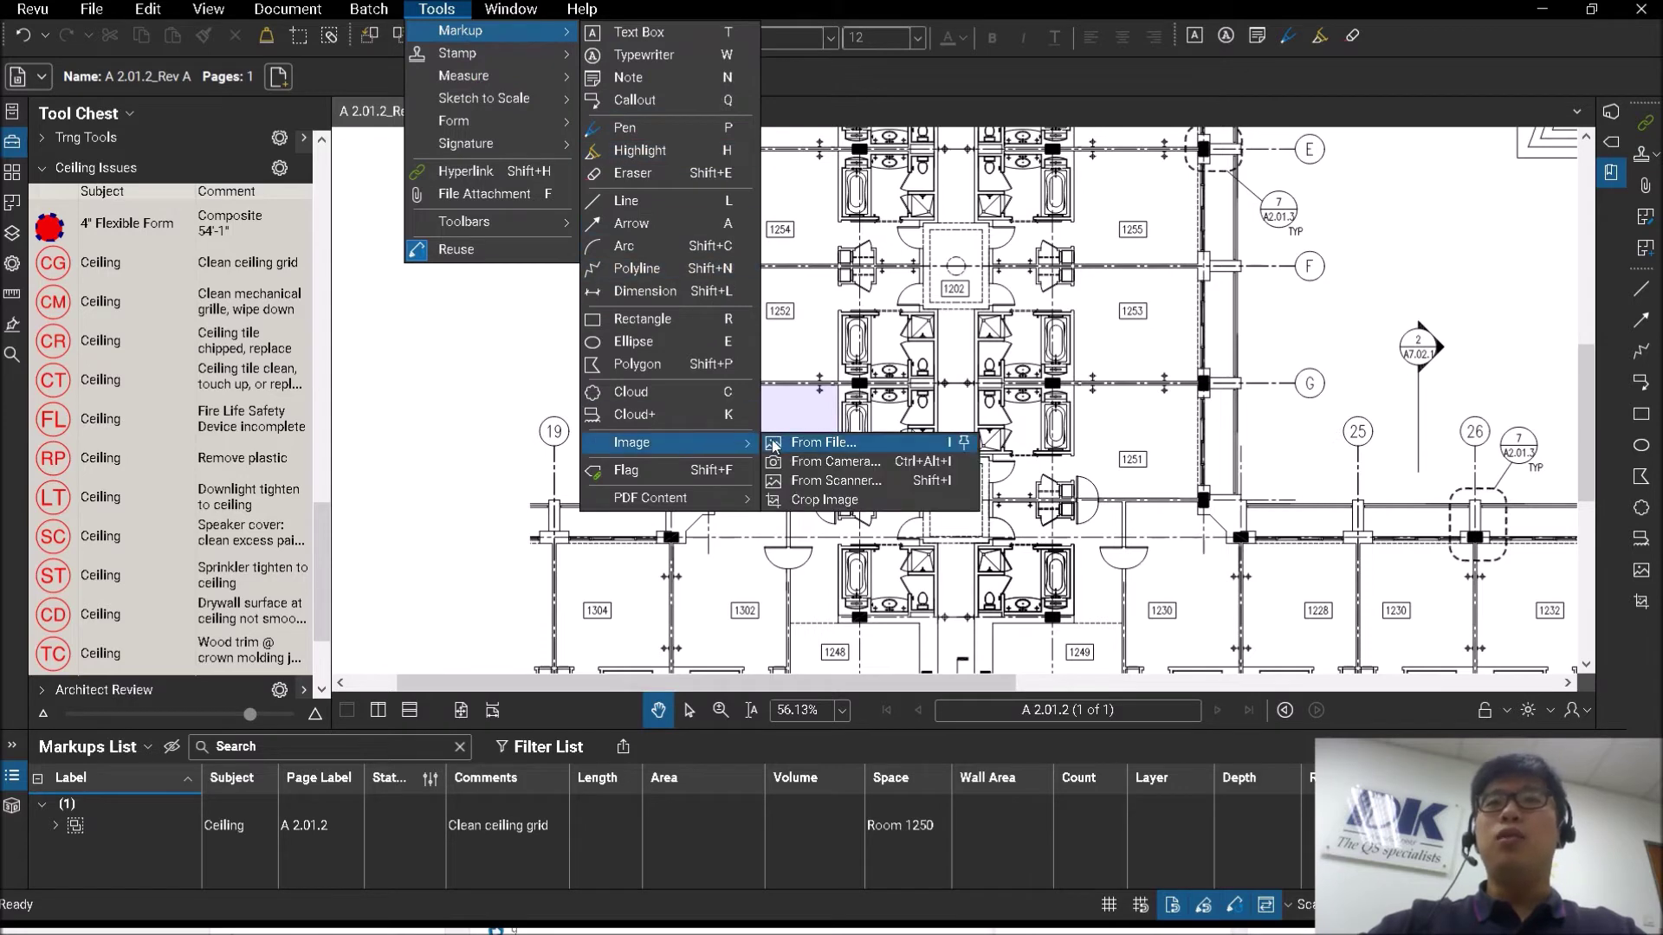
{"action": "left_click", "coordinate": [805, 445]}
Place Electrical panel 2.JPG as an image just left of room 1250, then zoom back in.
{"action": "double_click", "coordinate": [390, 191]}
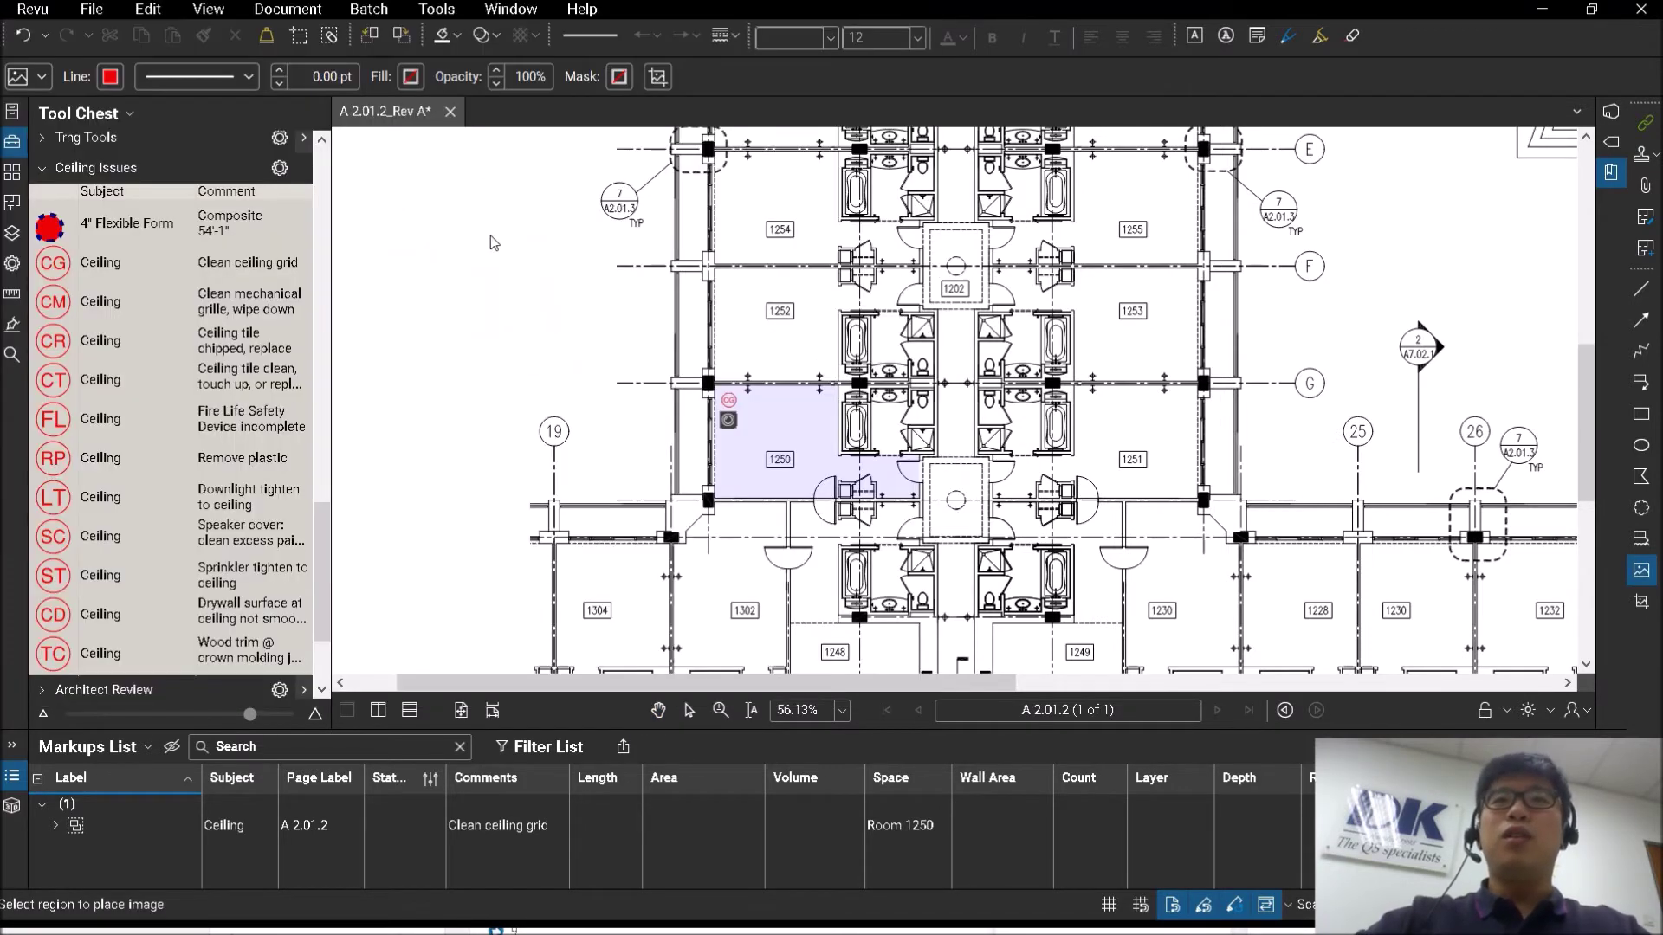
{"action": "scroll", "coordinate": [829, 327], "scroll_direction": "down", "scroll_amount": 3}
{"action": "left_click_drag", "start_coordinate": [830, 327], "coordinate": [891, 414]}
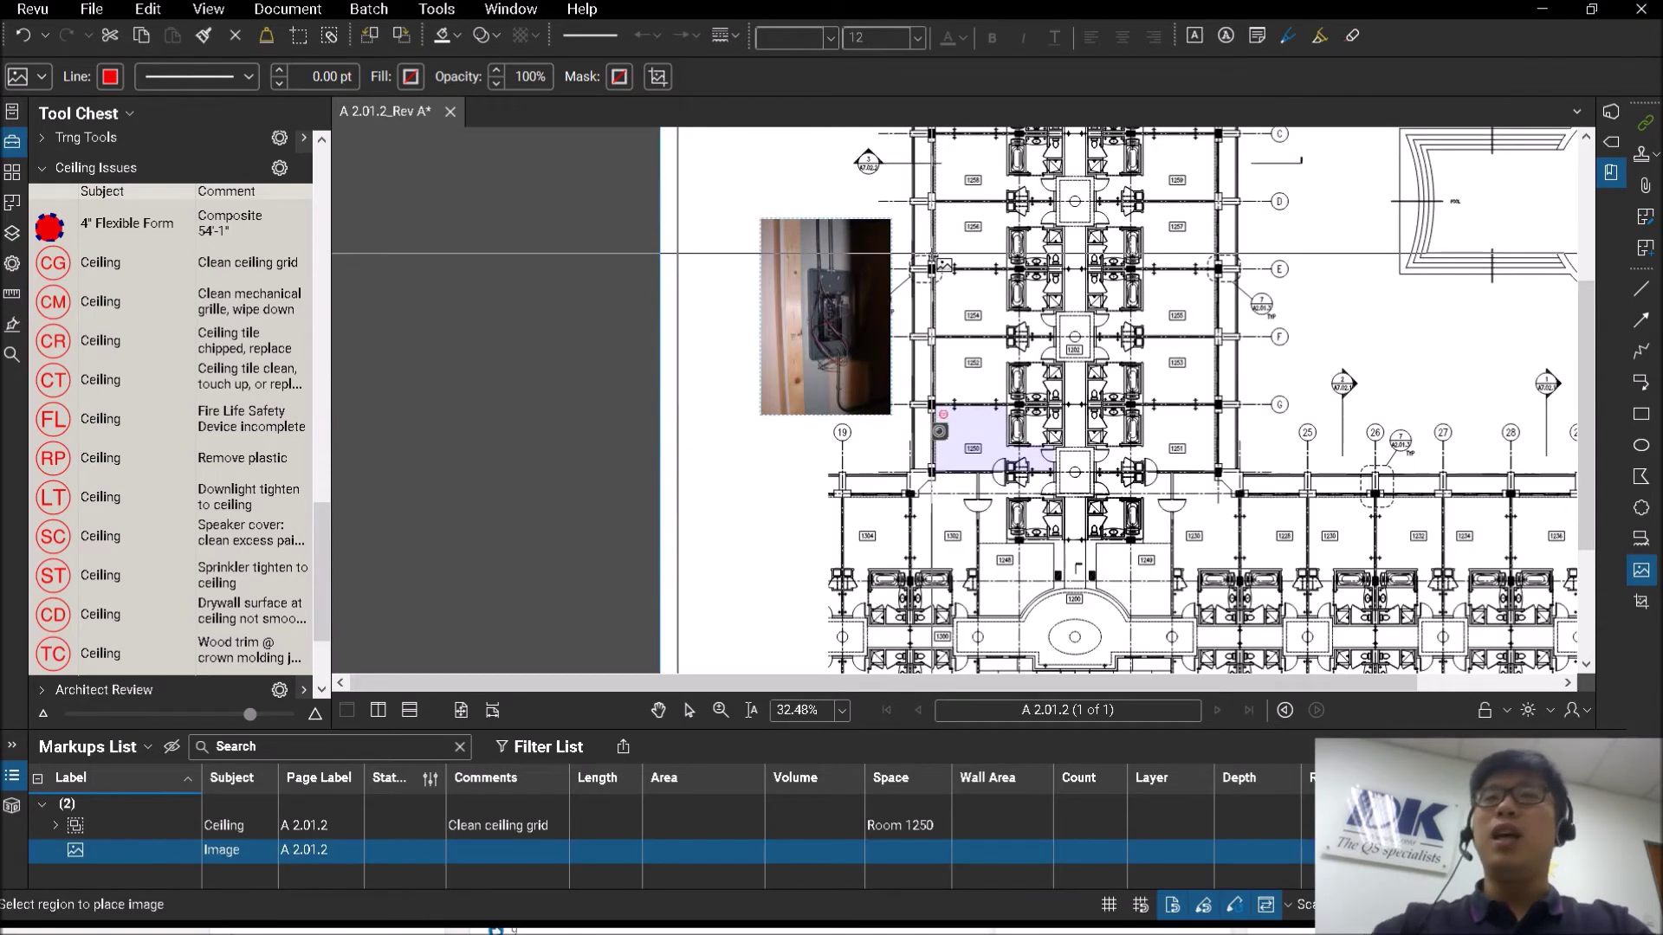
{"action": "key", "text": "Escape"}
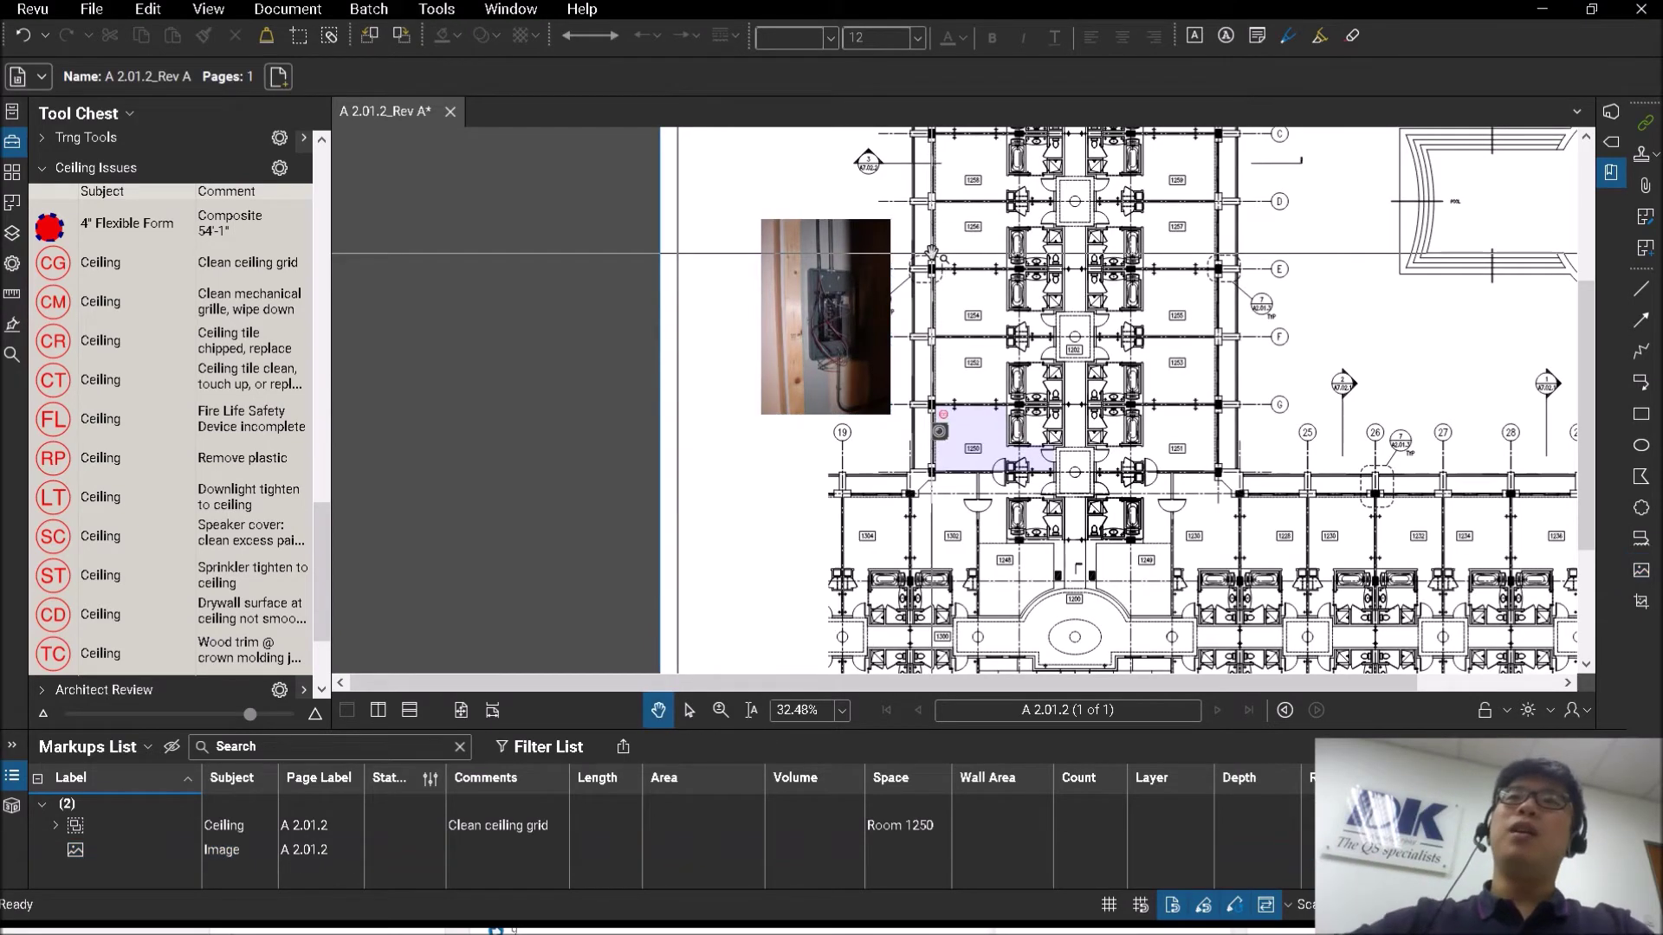
{"action": "scroll", "coordinate": [923, 338], "scroll_direction": "up", "scroll_amount": 2}
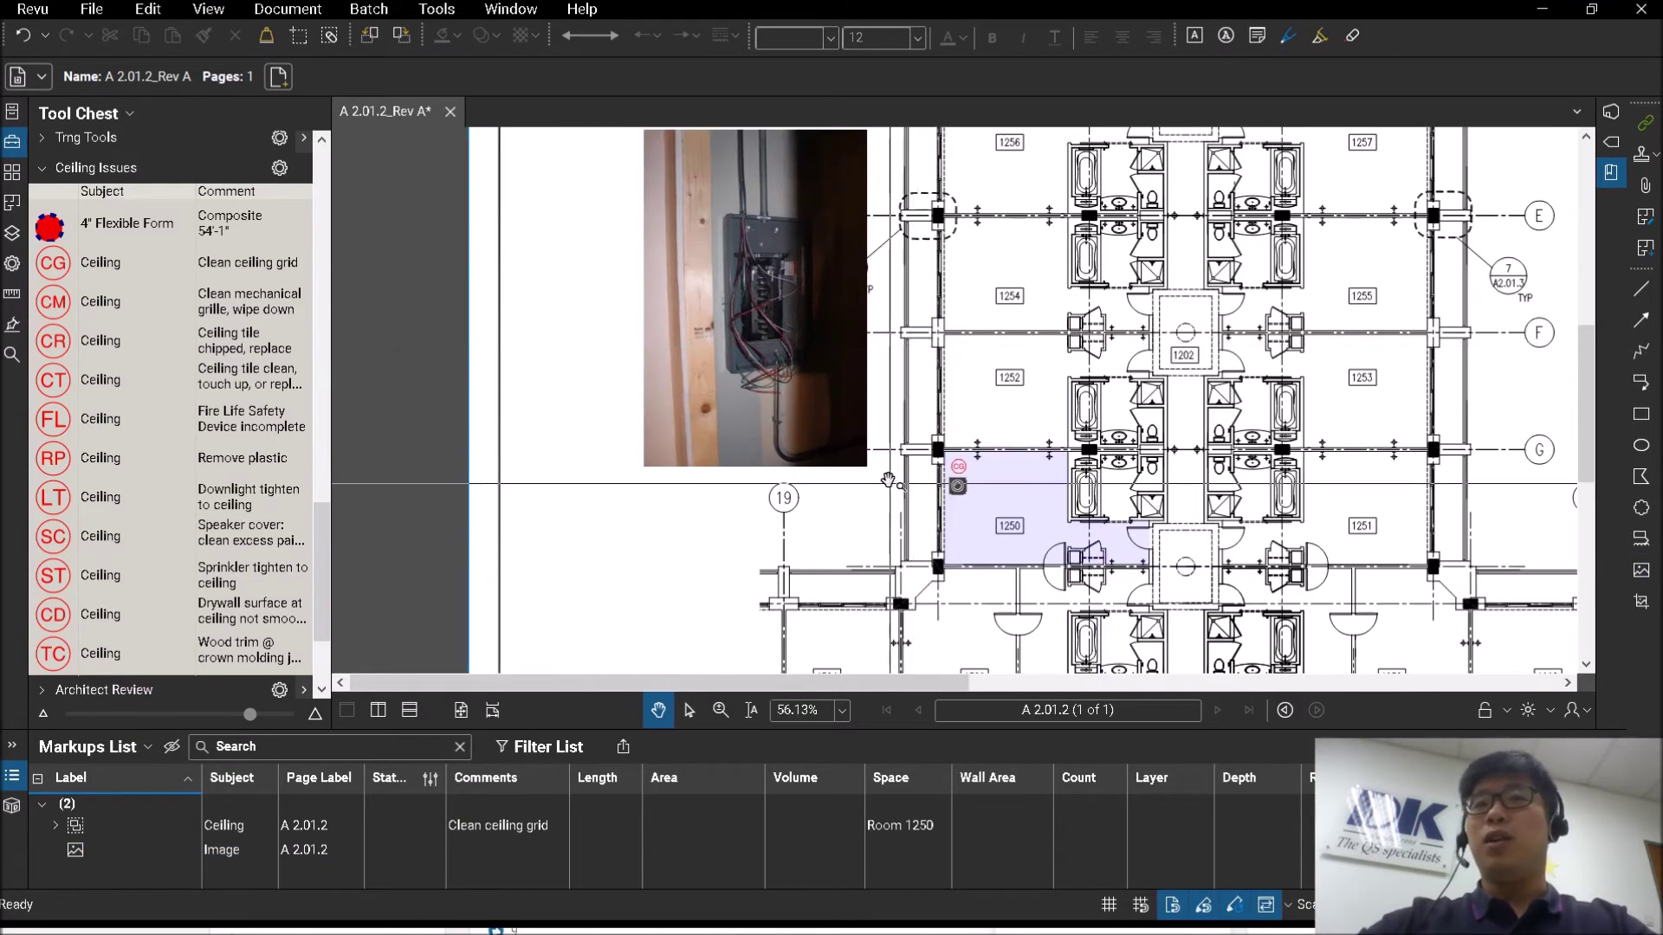
{"action": "scroll", "coordinate": [898, 452], "scroll_direction": "down", "scroll_amount": 2}
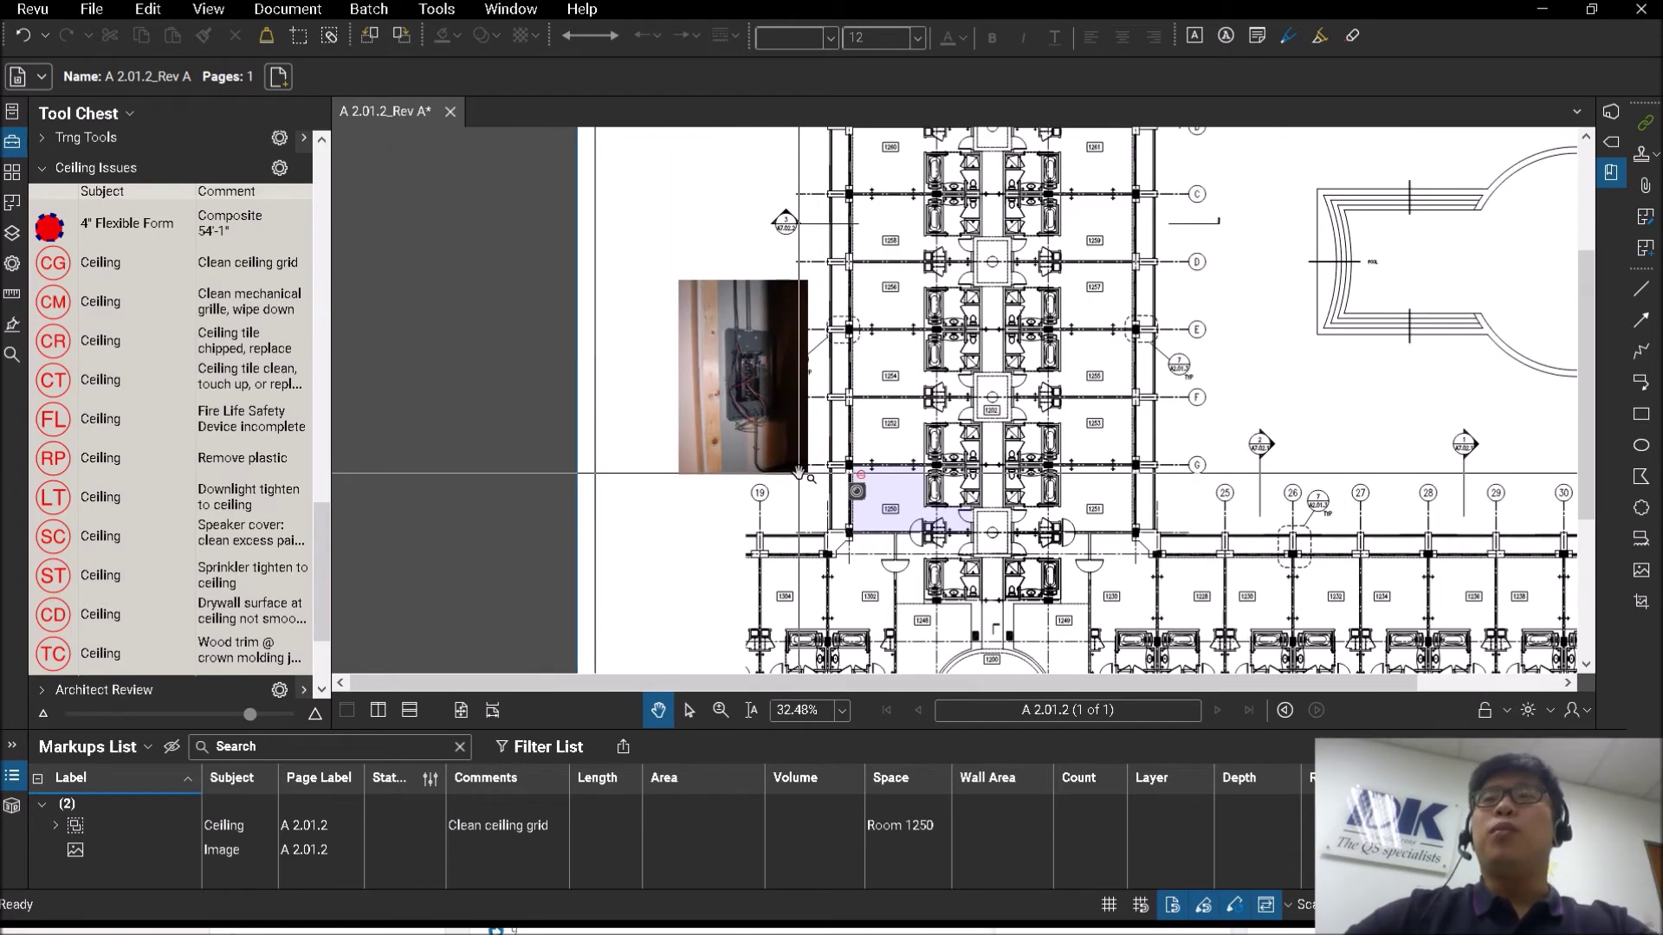
{"action": "left_click_drag", "start_coordinate": [798, 472], "coordinate": [750, 464]}
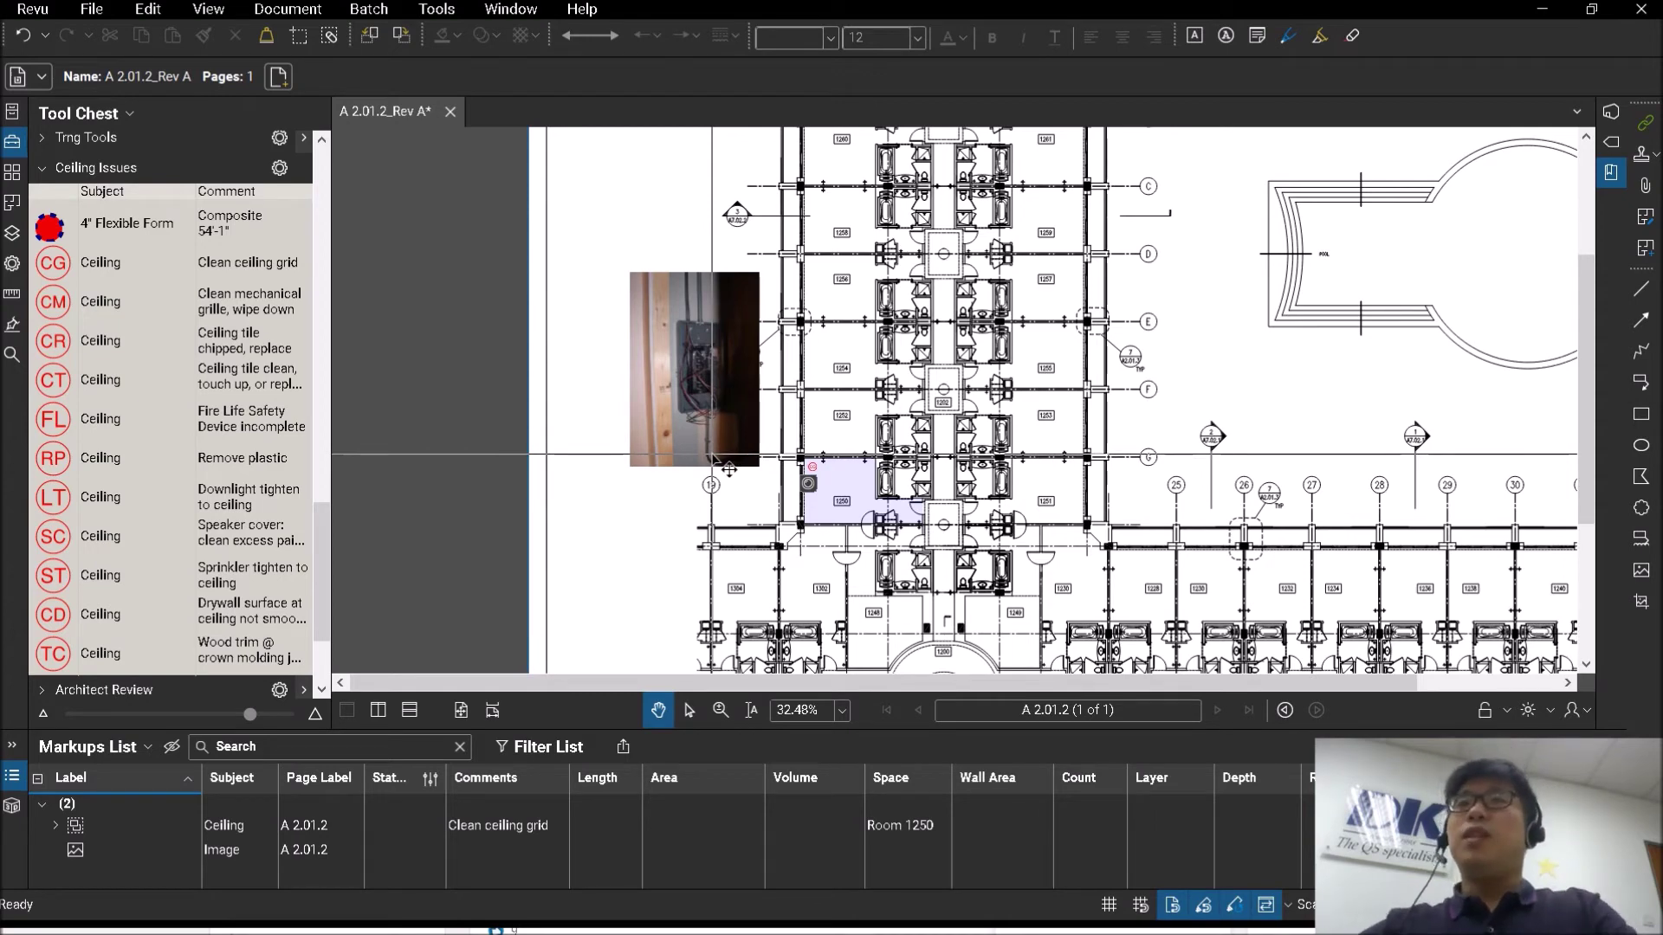
{"action": "scroll", "coordinate": [727, 469], "scroll_direction": "down", "scroll_amount": 3}
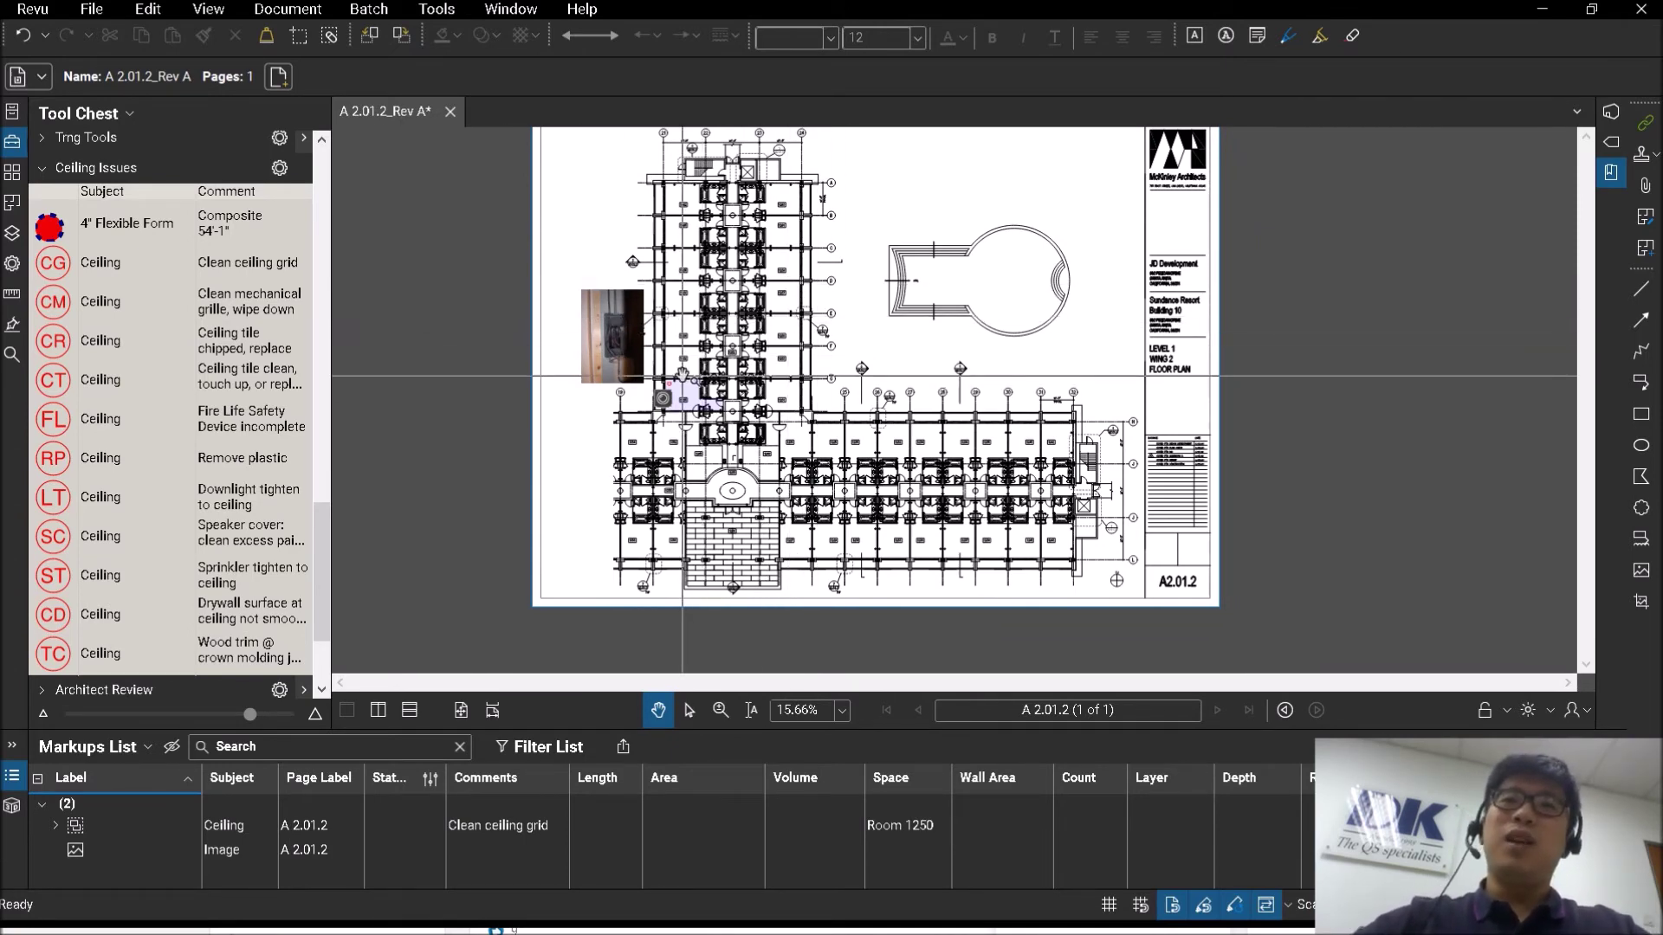
{"action": "scroll", "coordinate": [658, 405], "scroll_direction": "up", "scroll_amount": 6}
{"action": "scroll", "coordinate": [657, 414], "scroll_direction": "up", "scroll_amount": 2}
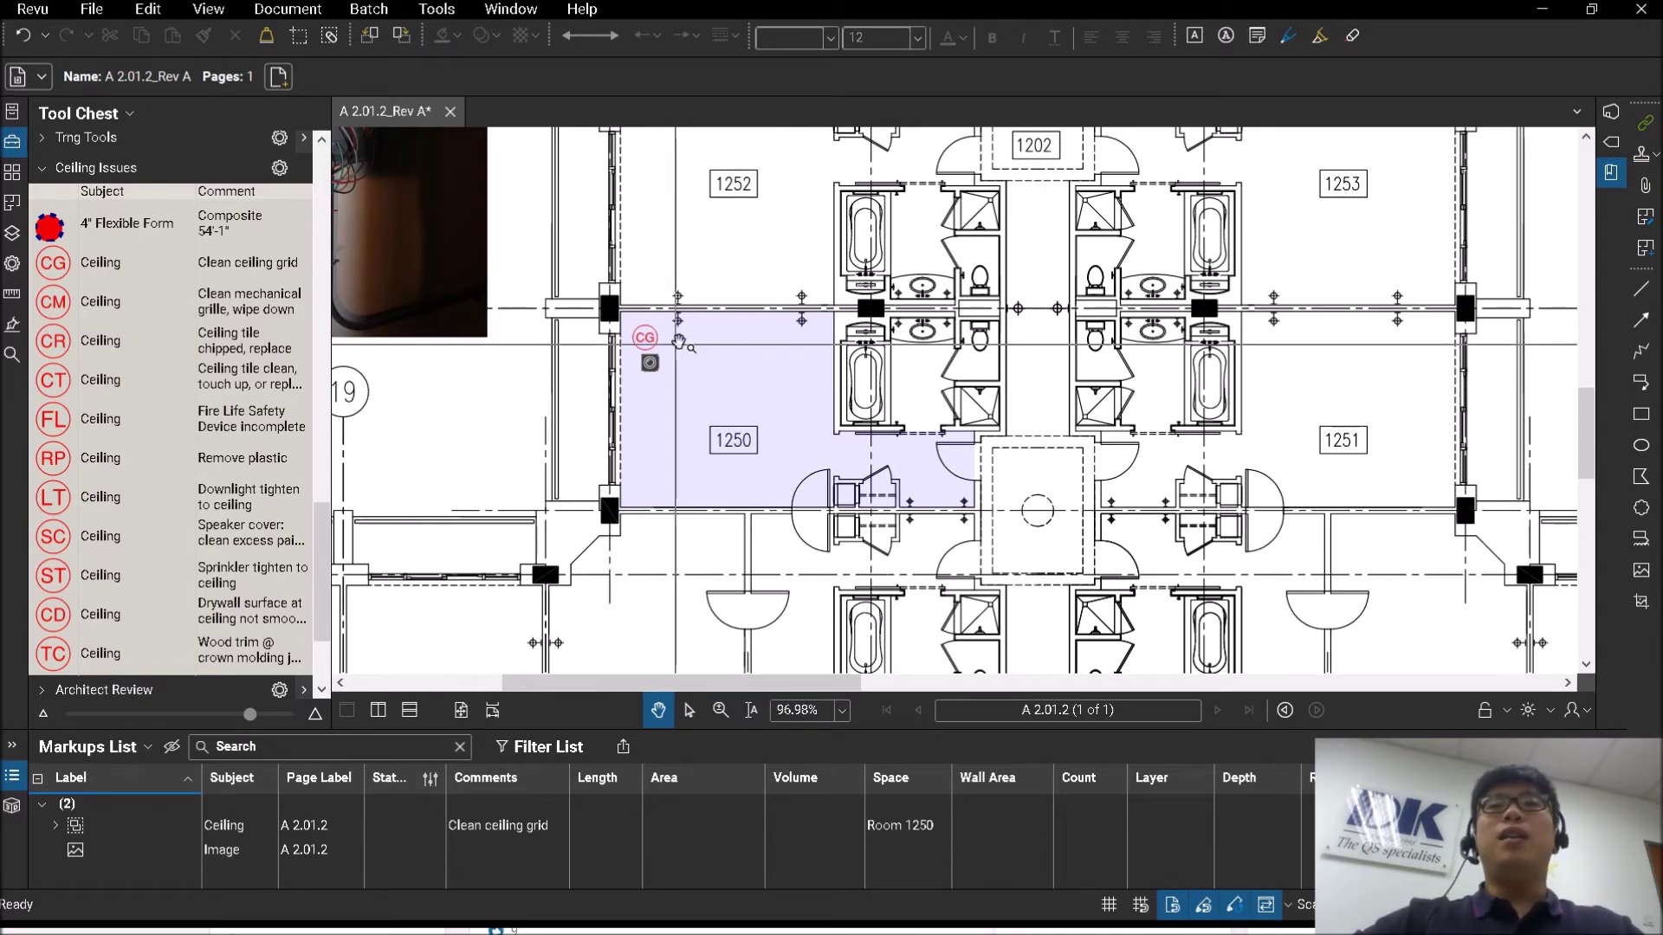
Generate a Capture Summary of the markups with media attached as linked files.
{"action": "left_click", "coordinate": [650, 363]}
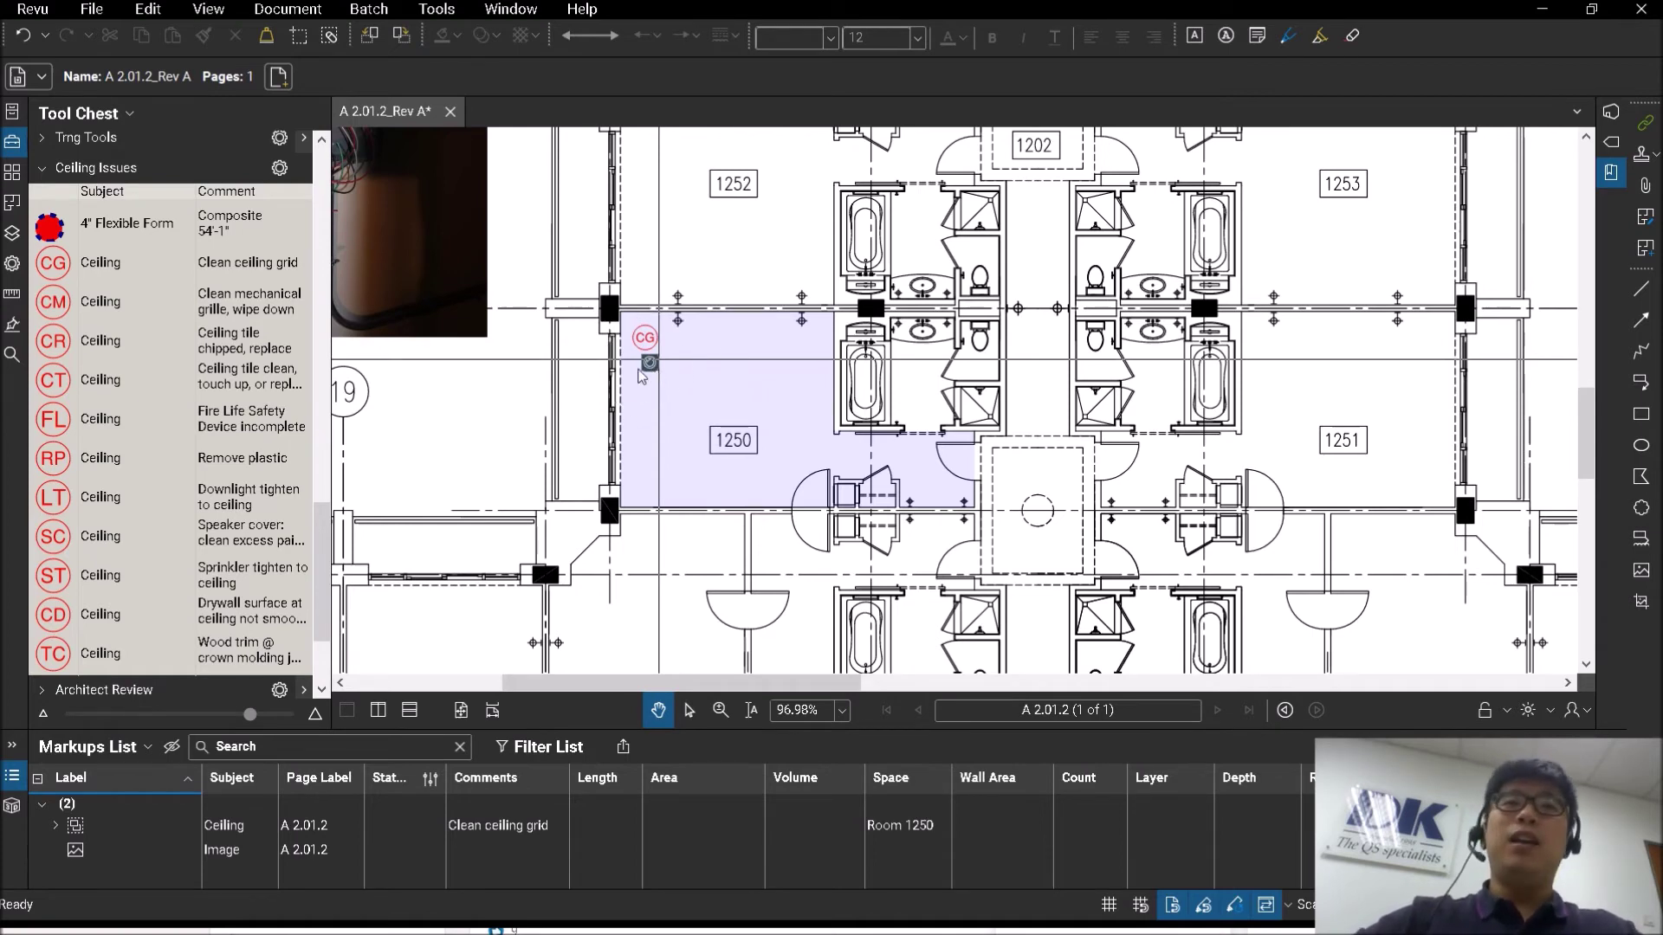
{"action": "left_click", "coordinate": [95, 747]}
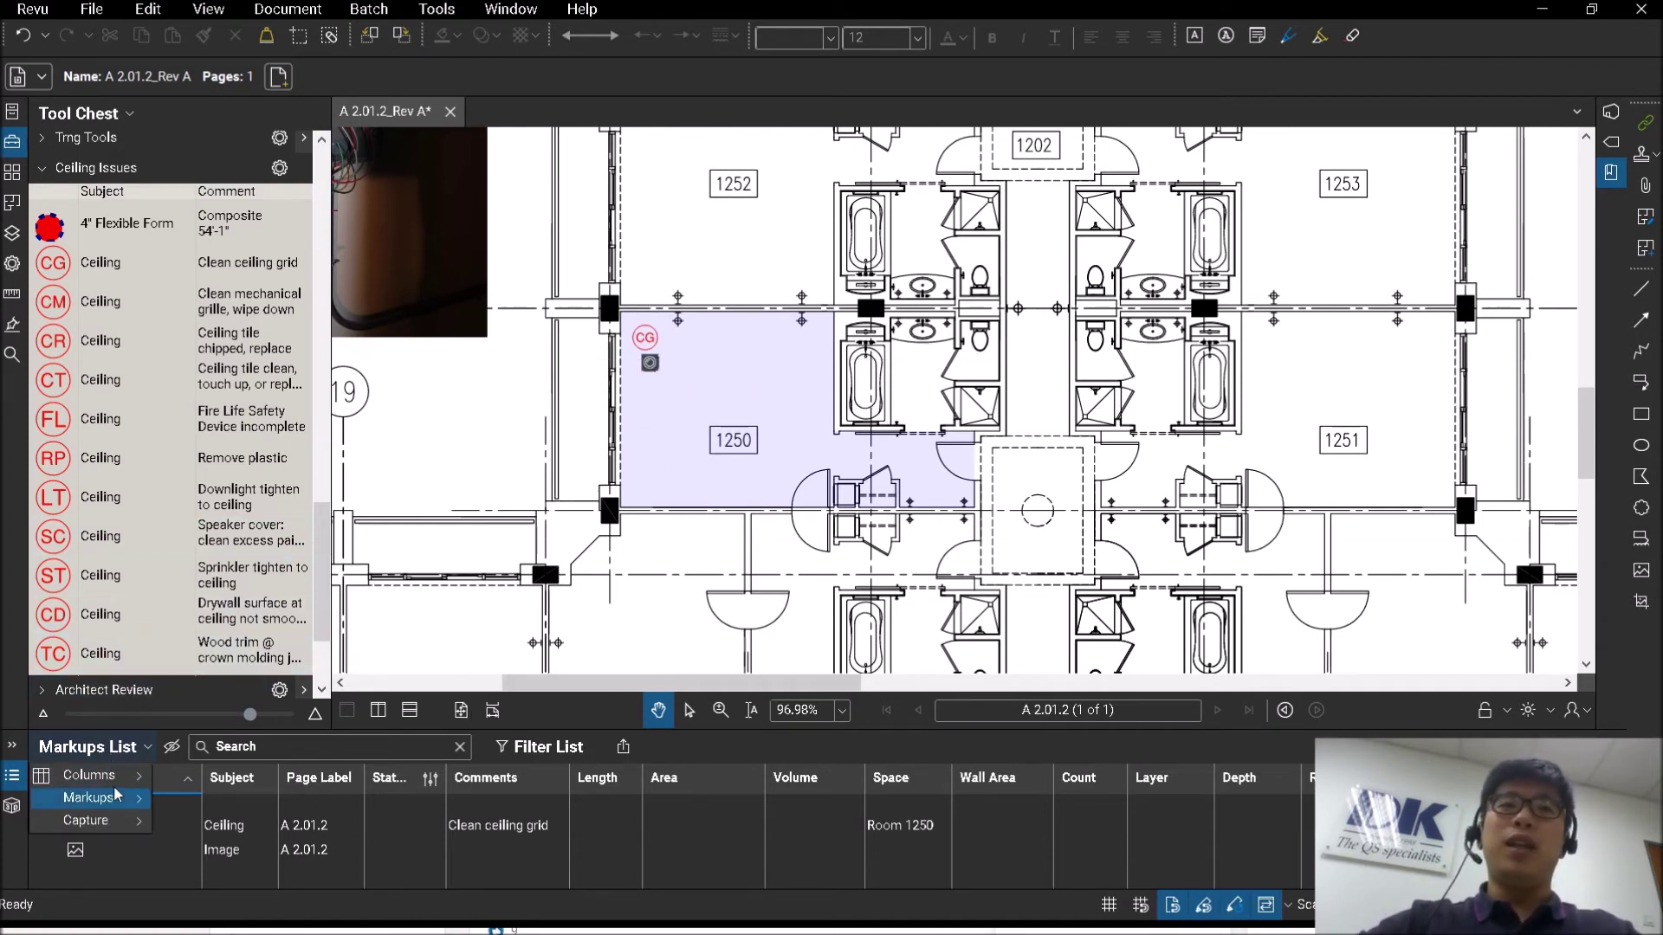
{"action": "mouse_move", "coordinate": [111, 830]}
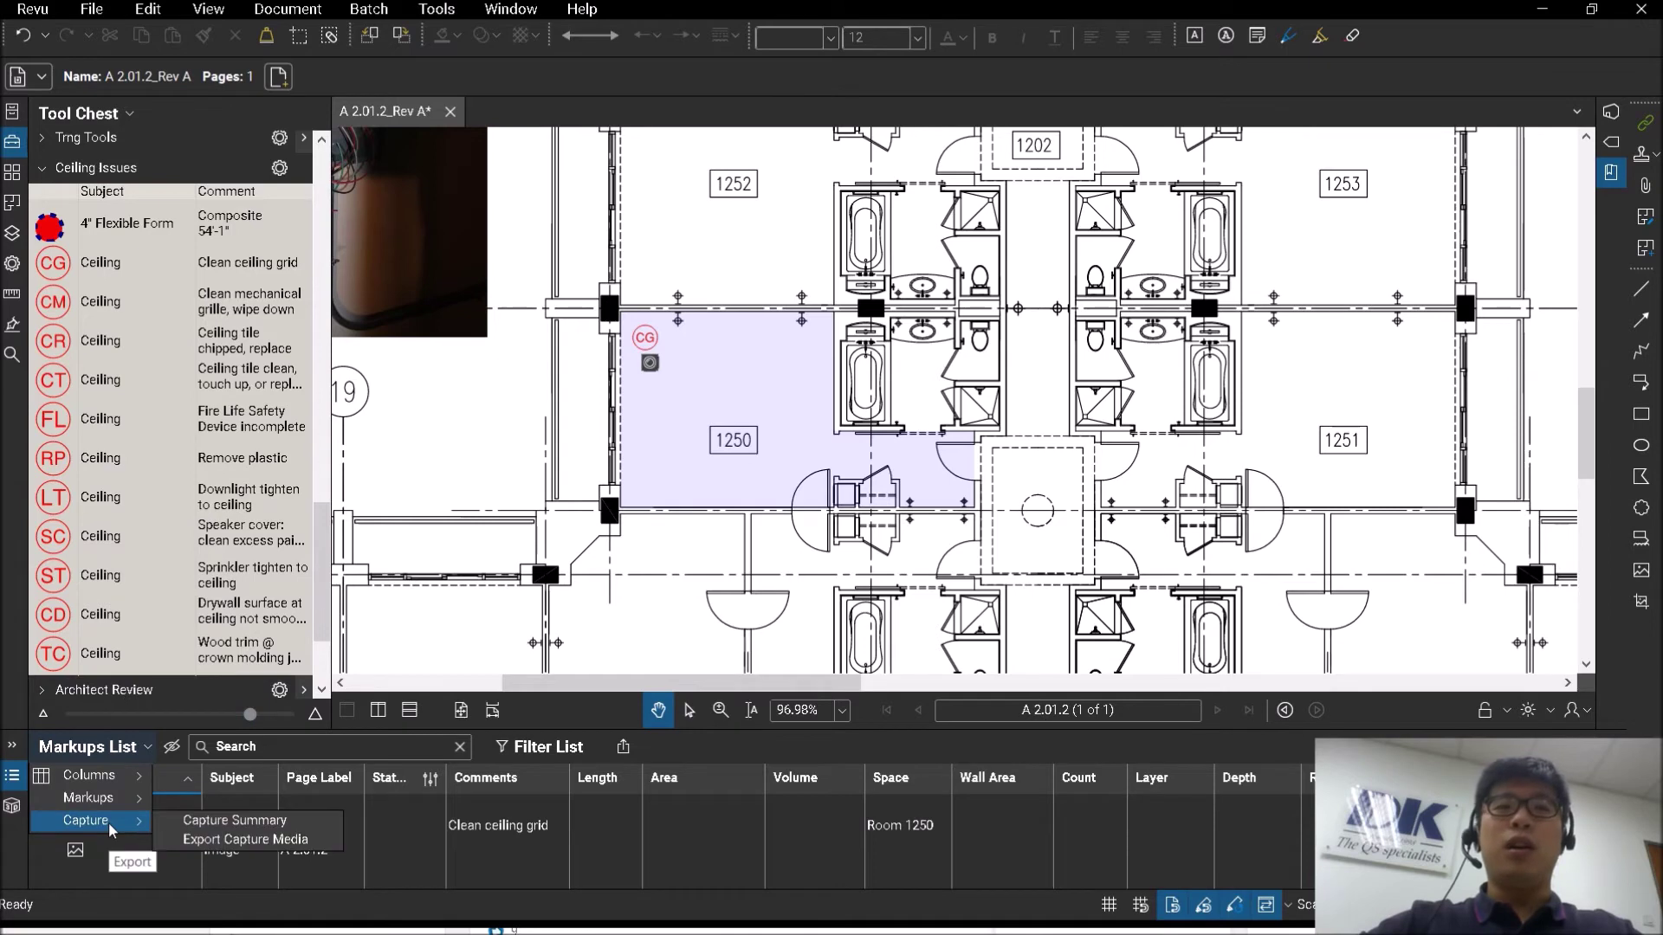
{"action": "left_click", "coordinate": [199, 822]}
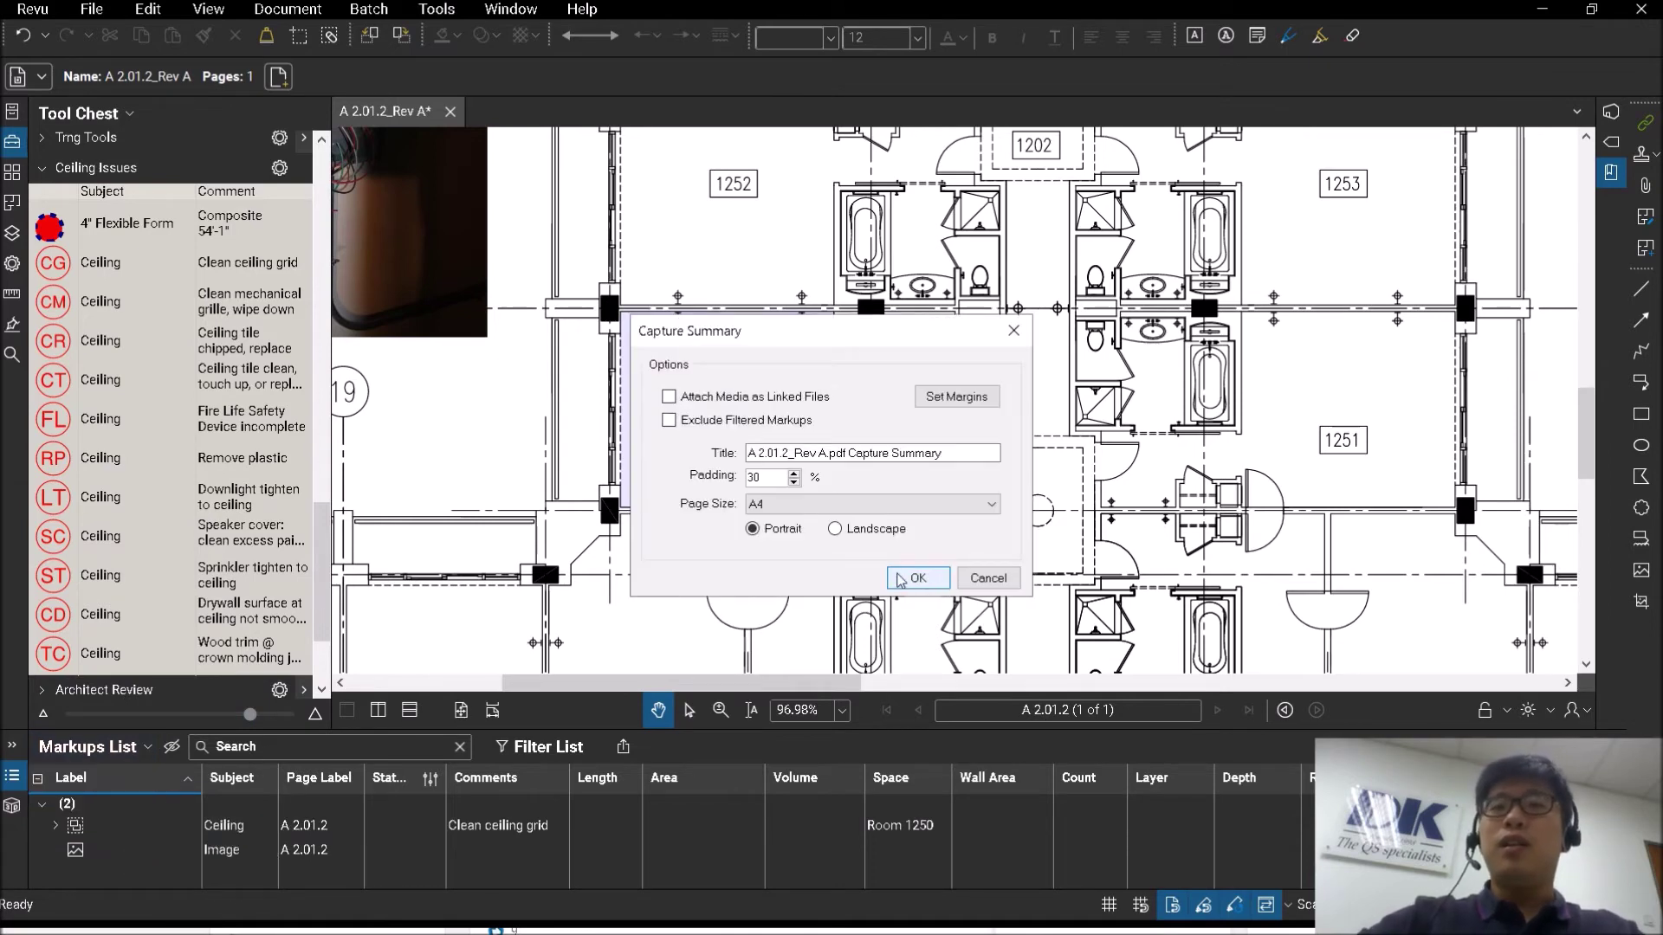
{"action": "left_click", "coordinate": [698, 396]}
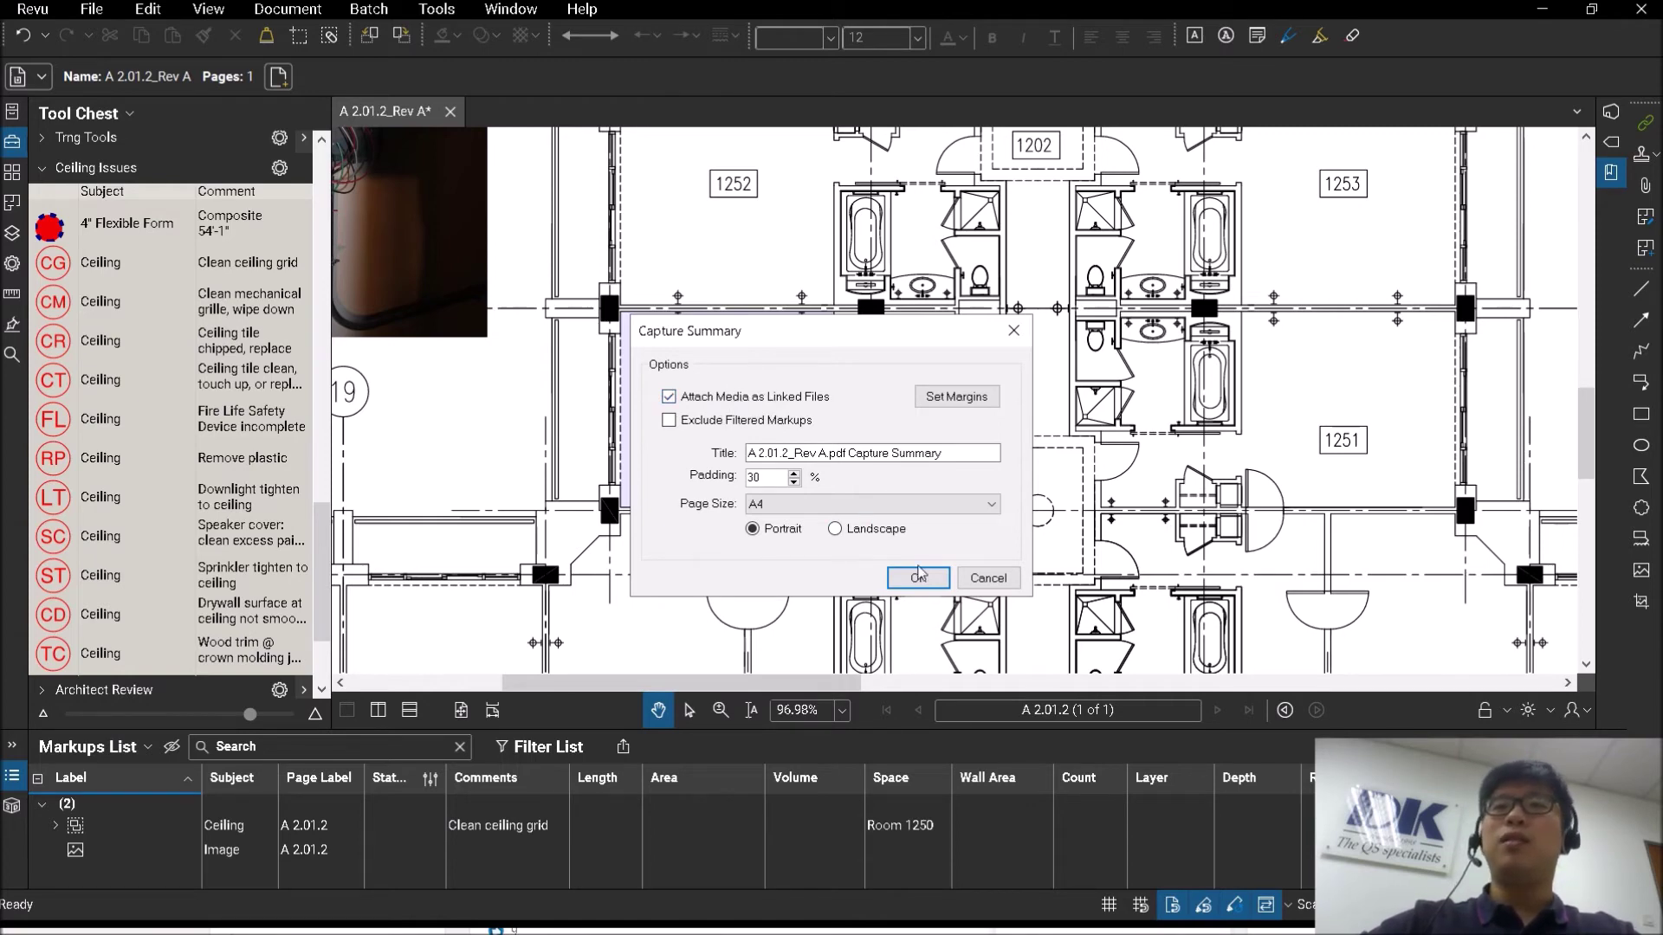
{"action": "left_click", "coordinate": [919, 575]}
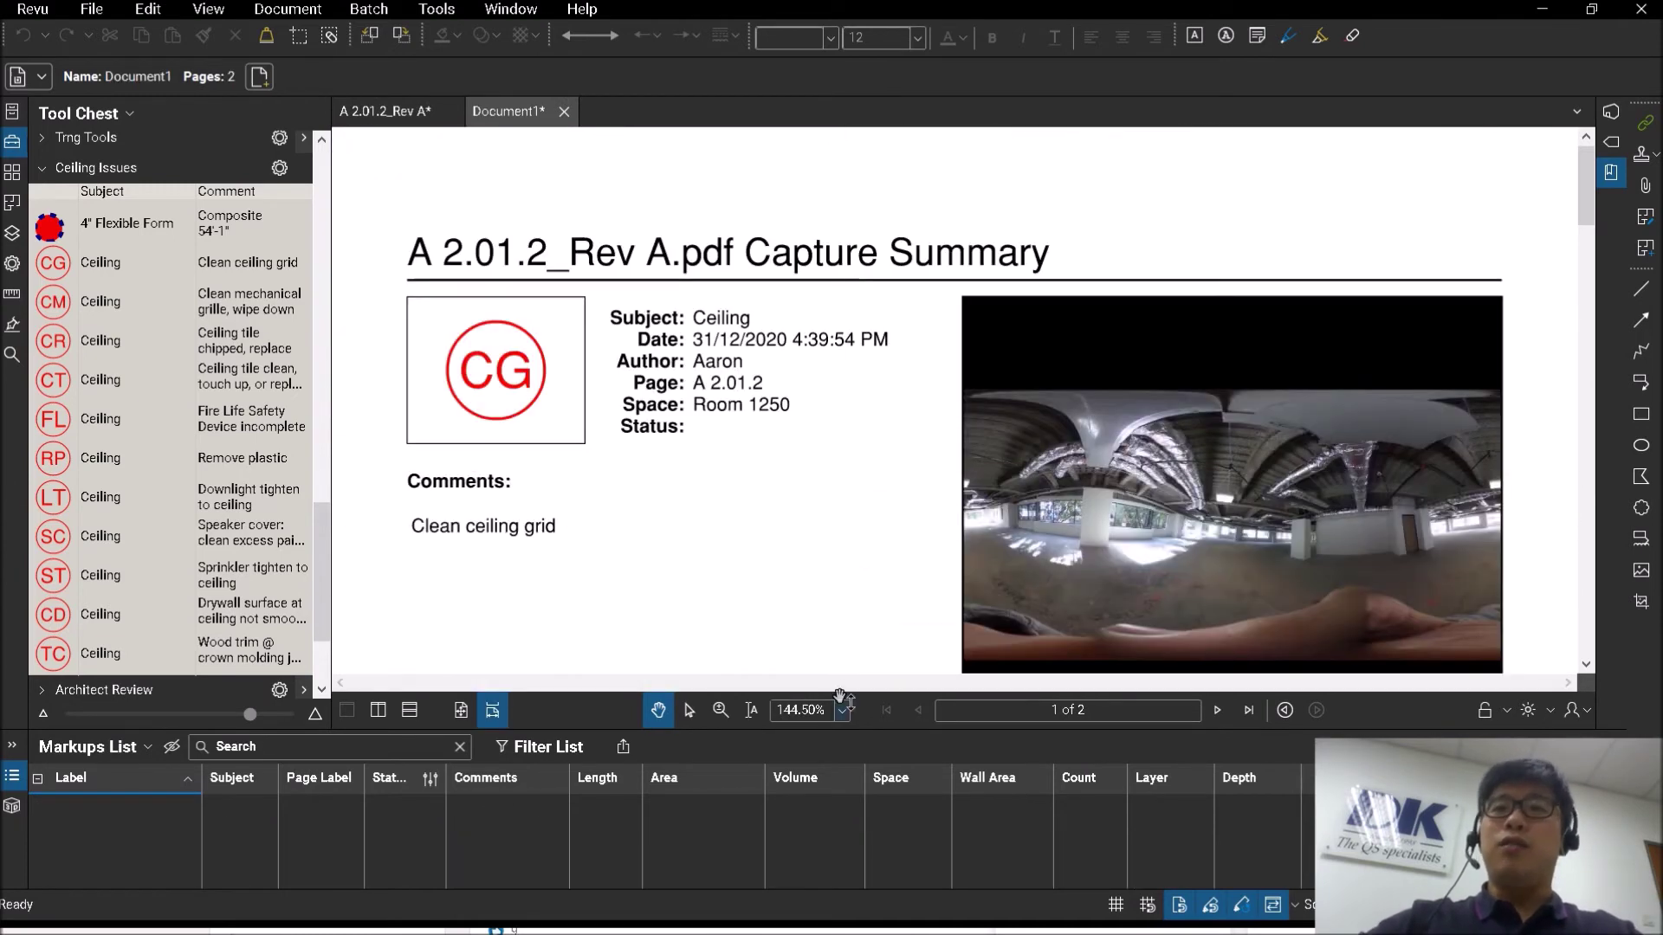
Collapse the Markups List and scroll through the eight captioned photos in Document1.
{"action": "double_click", "coordinate": [845, 730]}
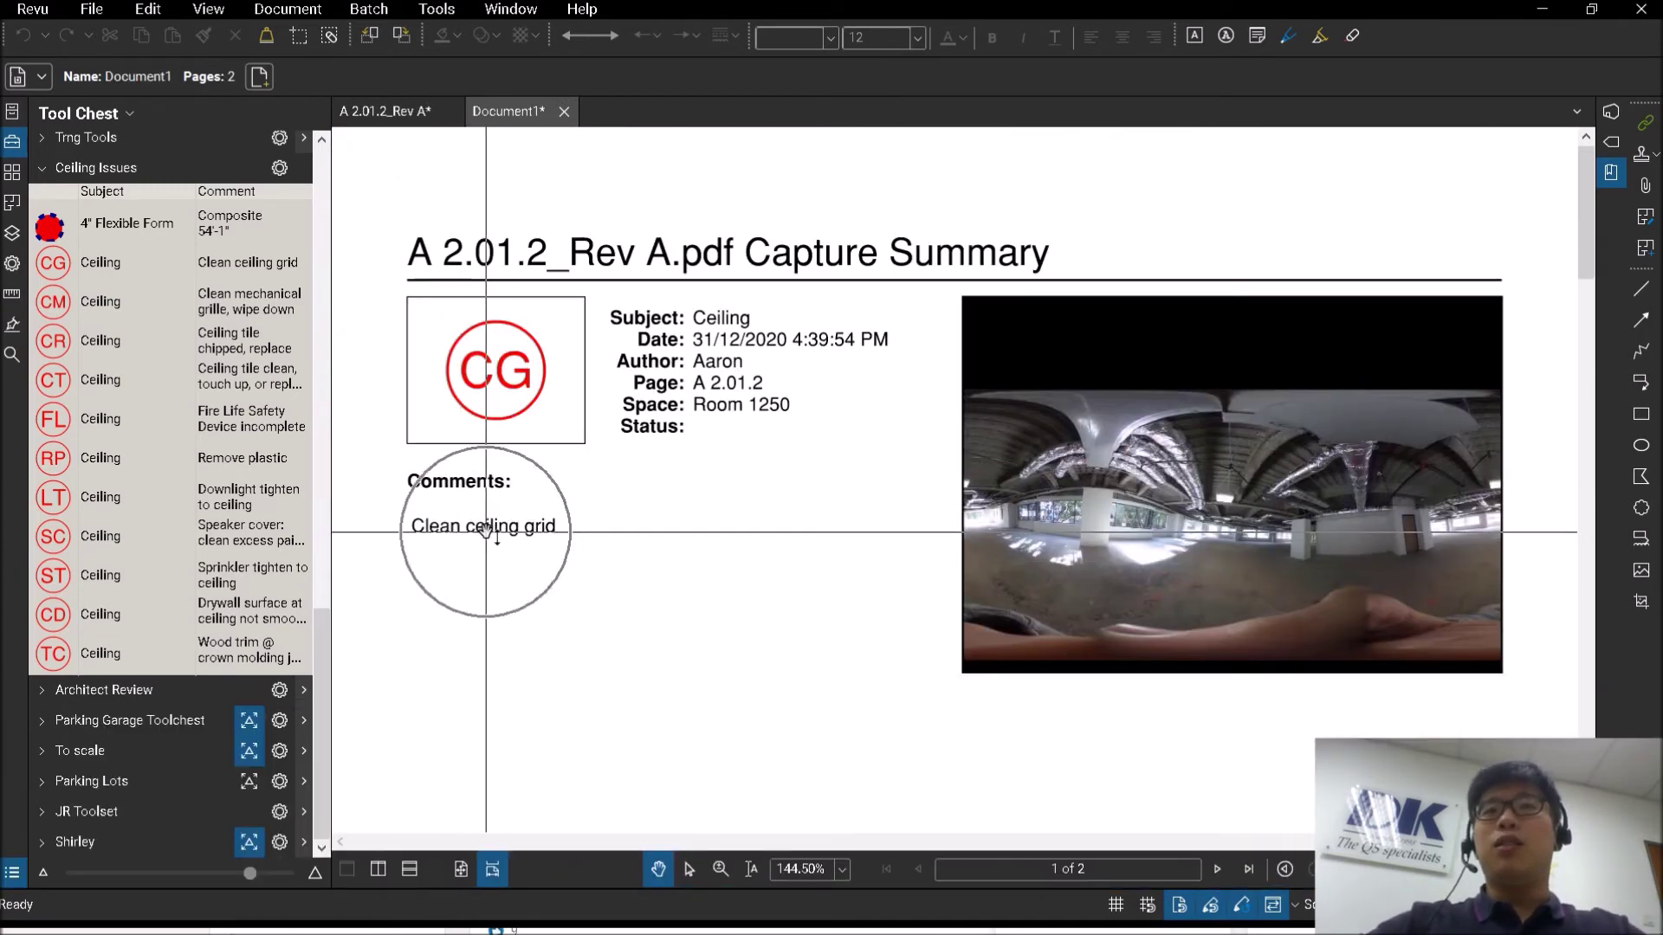
{"action": "scroll", "coordinate": [1126, 519], "scroll_direction": "down", "scroll_amount": 3}
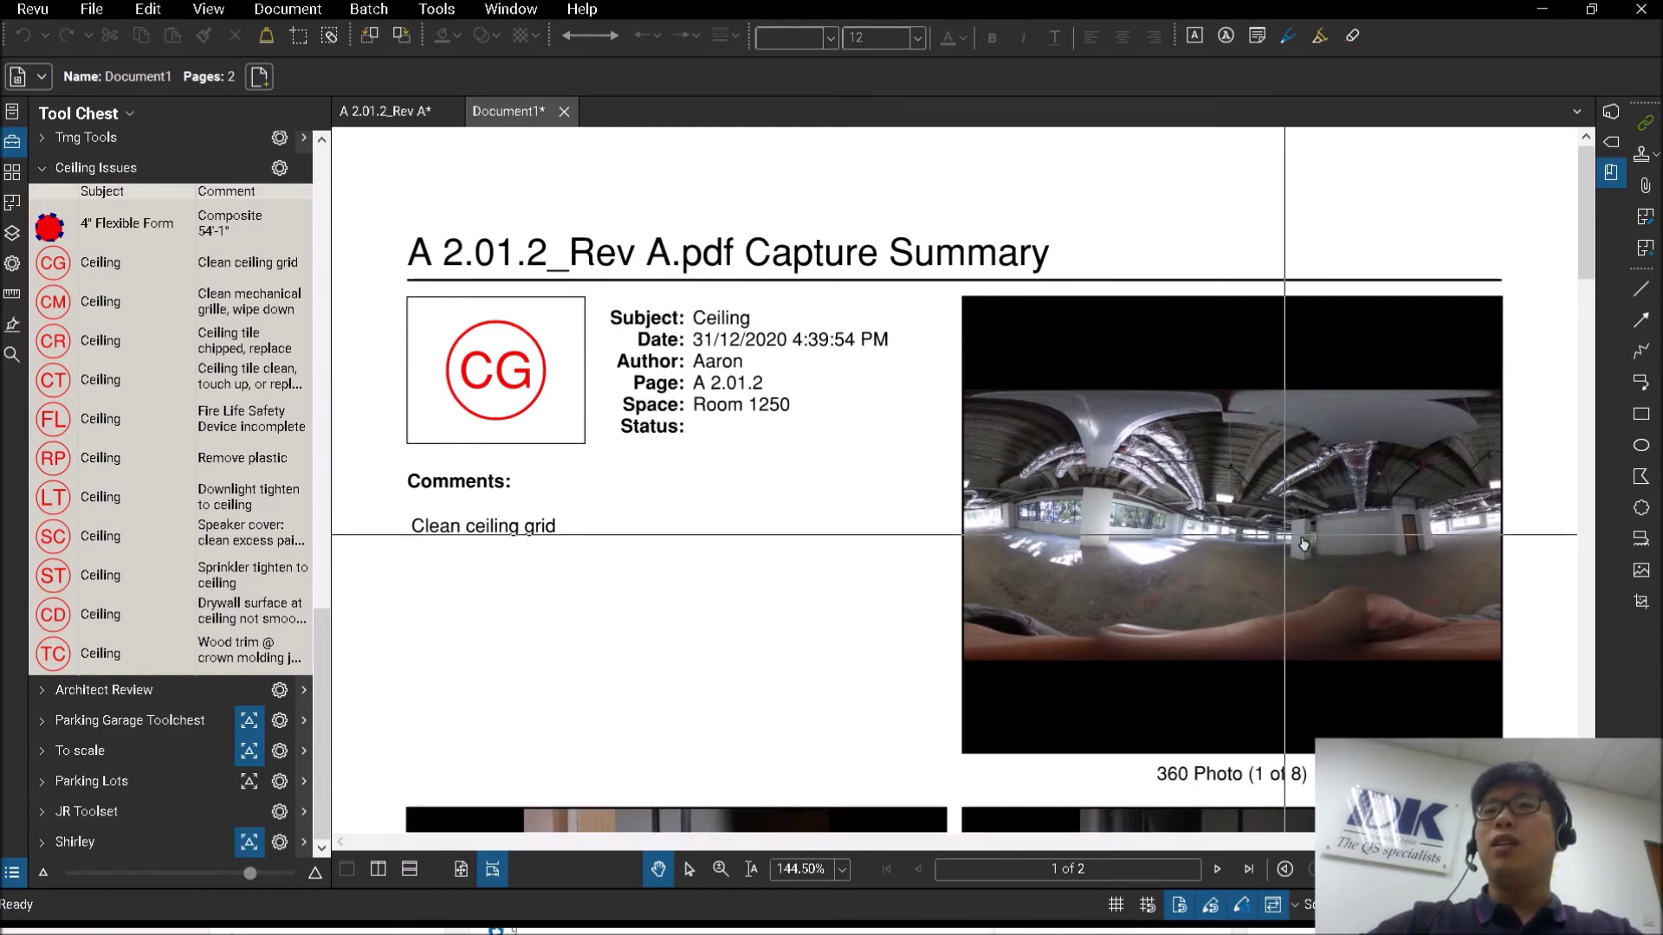
{"action": "scroll", "coordinate": [1302, 537], "scroll_direction": "down", "scroll_amount": 20}
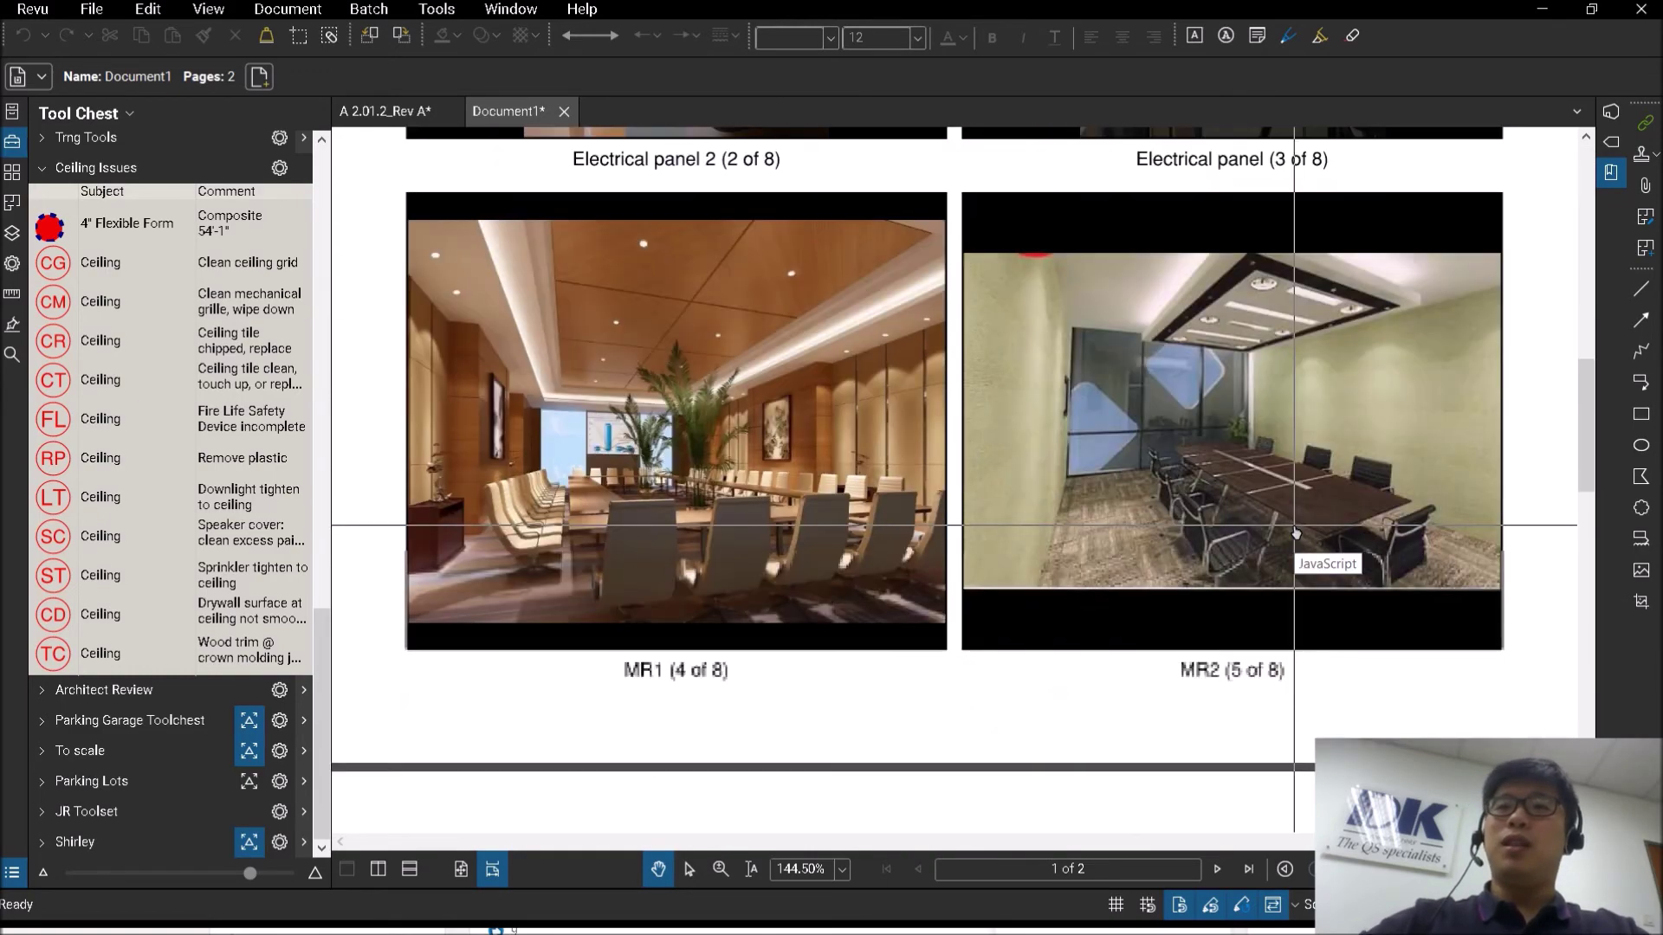
{"action": "scroll", "coordinate": [1295, 525], "scroll_direction": "down", "scroll_amount": 7}
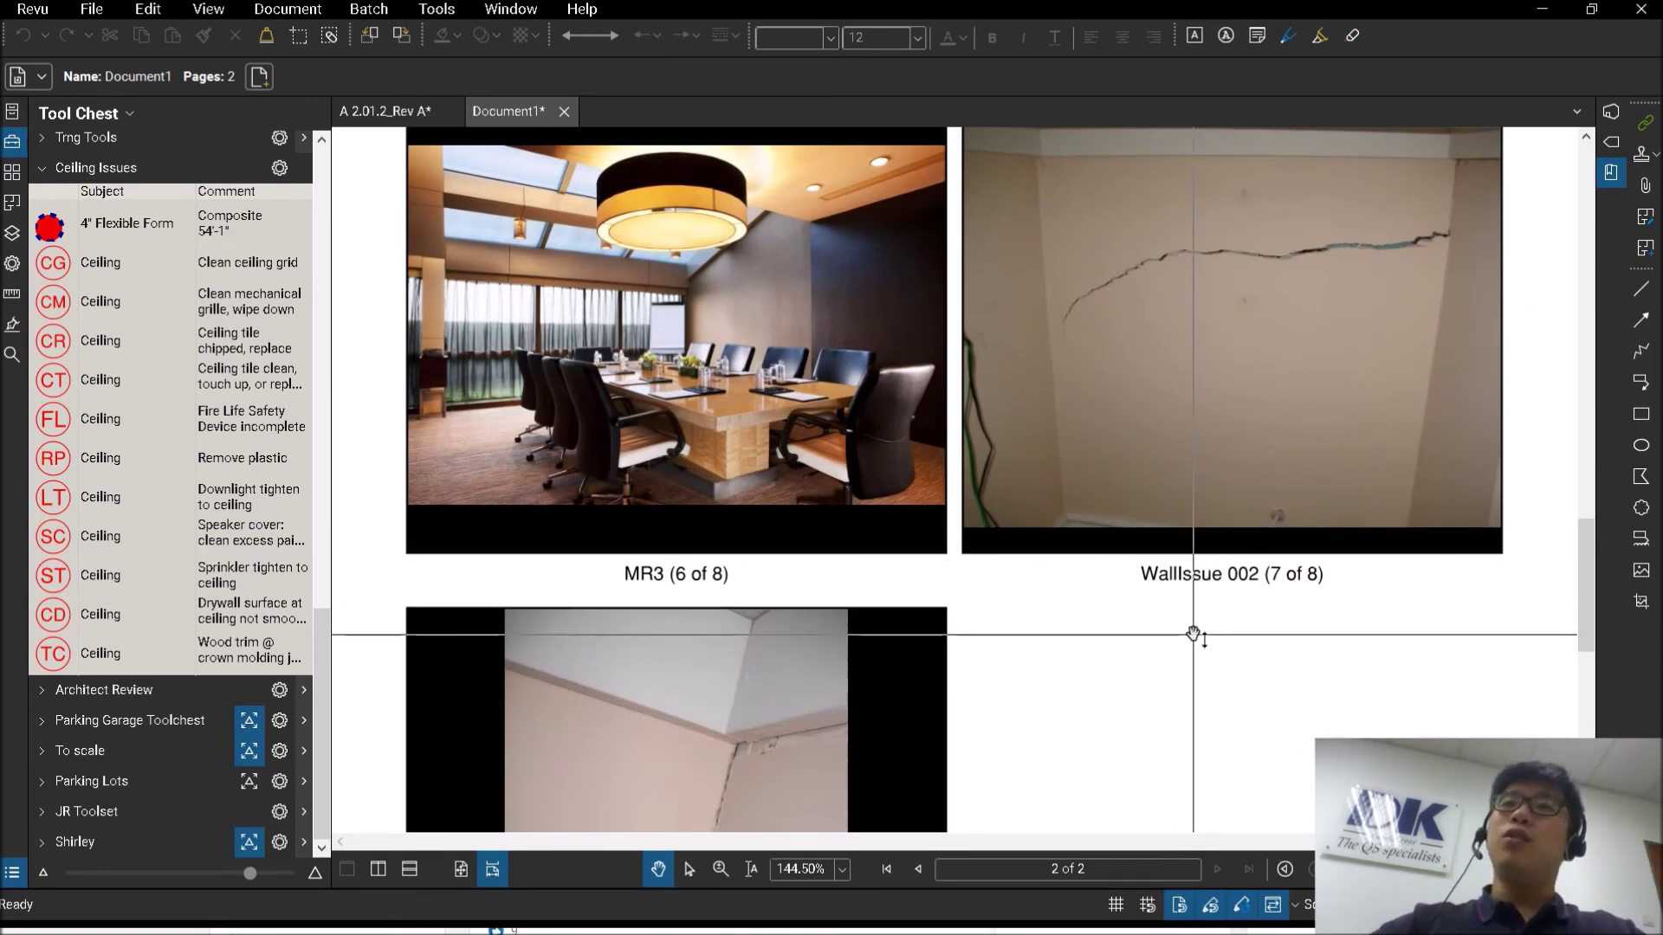
{"action": "scroll", "coordinate": [1184, 645], "scroll_direction": "up", "scroll_amount": 14}
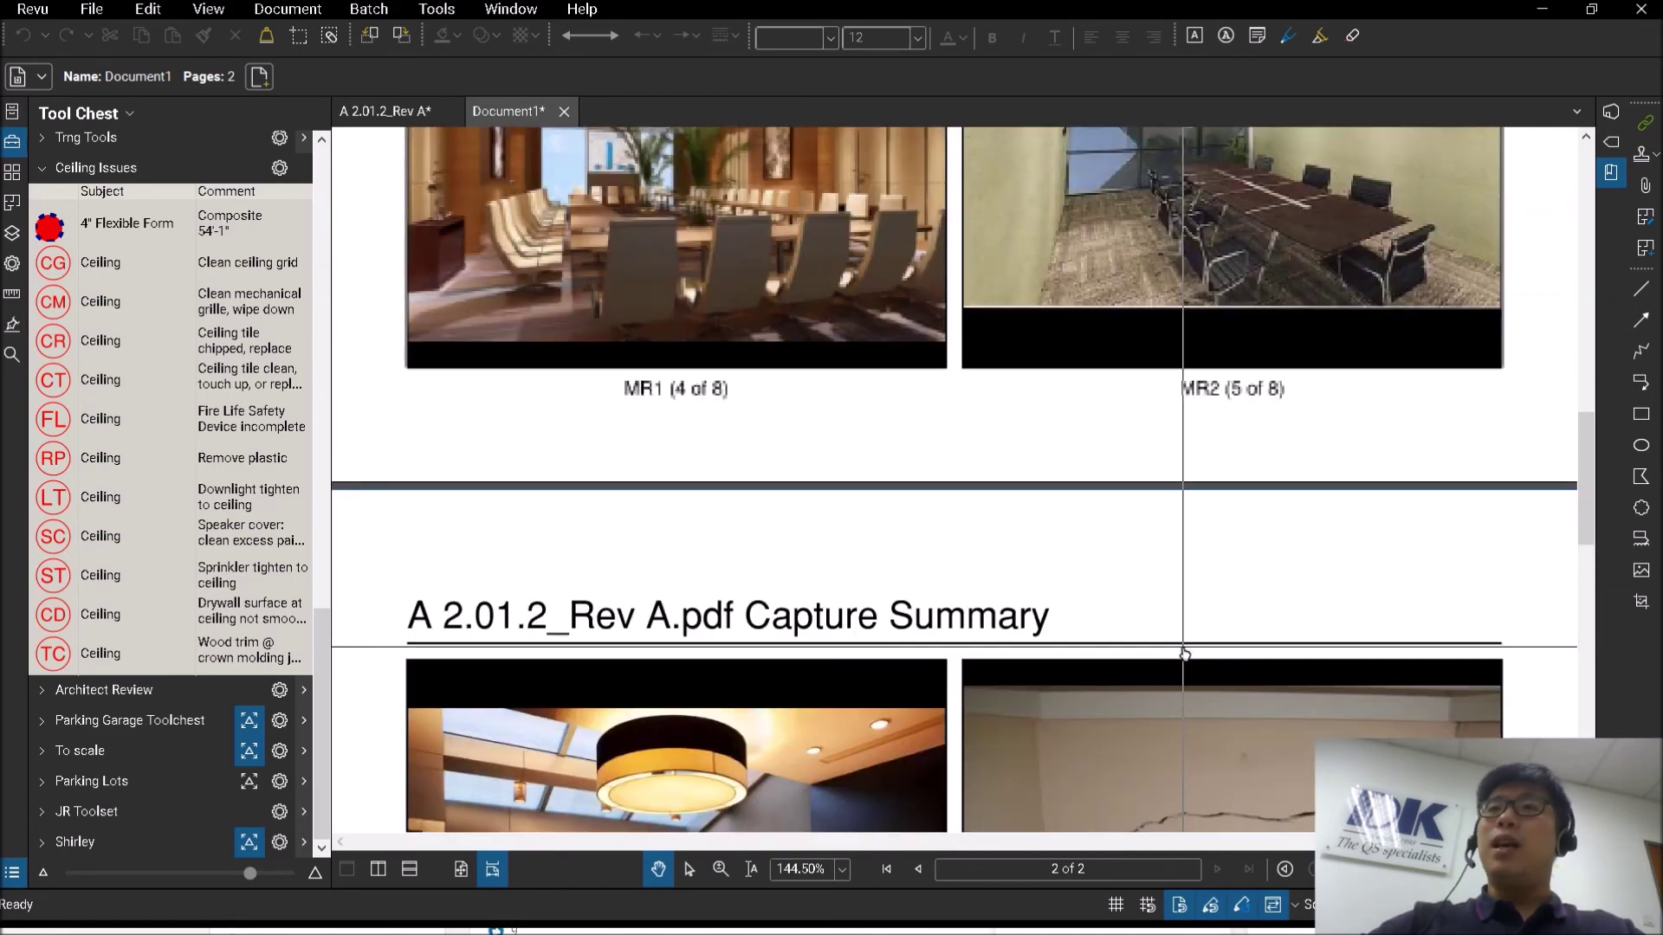
{"action": "scroll", "coordinate": [1183, 646], "scroll_direction": "up", "scroll_amount": 2}
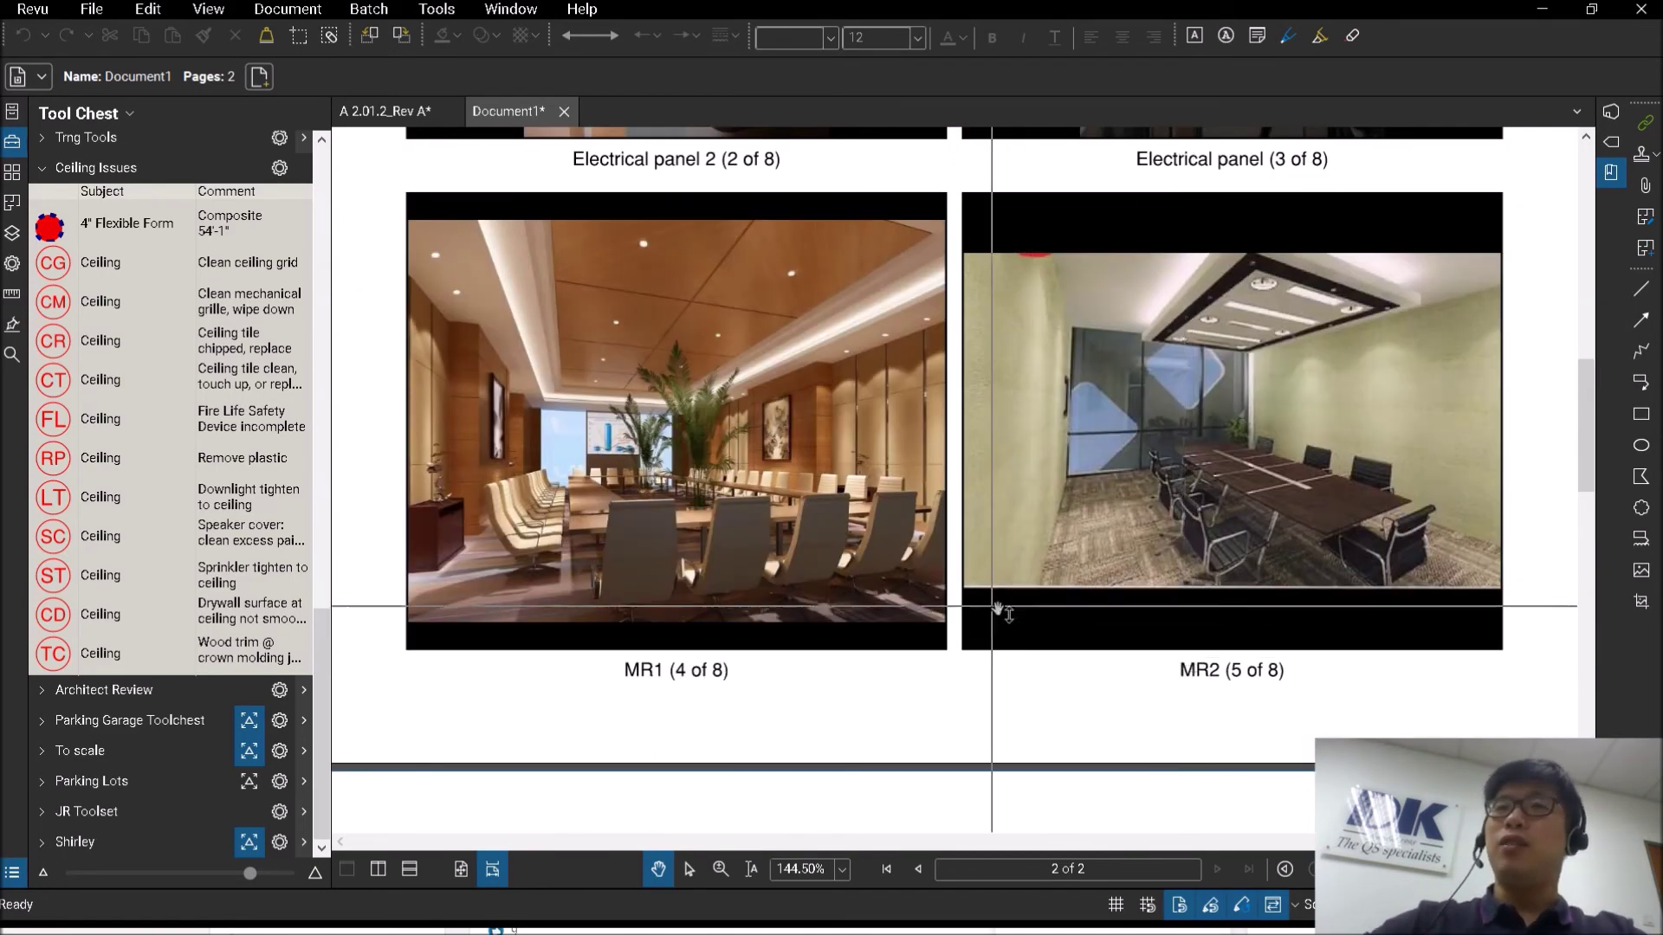
{"action": "scroll", "coordinate": [857, 606], "scroll_direction": "up", "scroll_amount": 2}
{"action": "scroll", "coordinate": [723, 563], "scroll_direction": "up", "scroll_amount": 8}
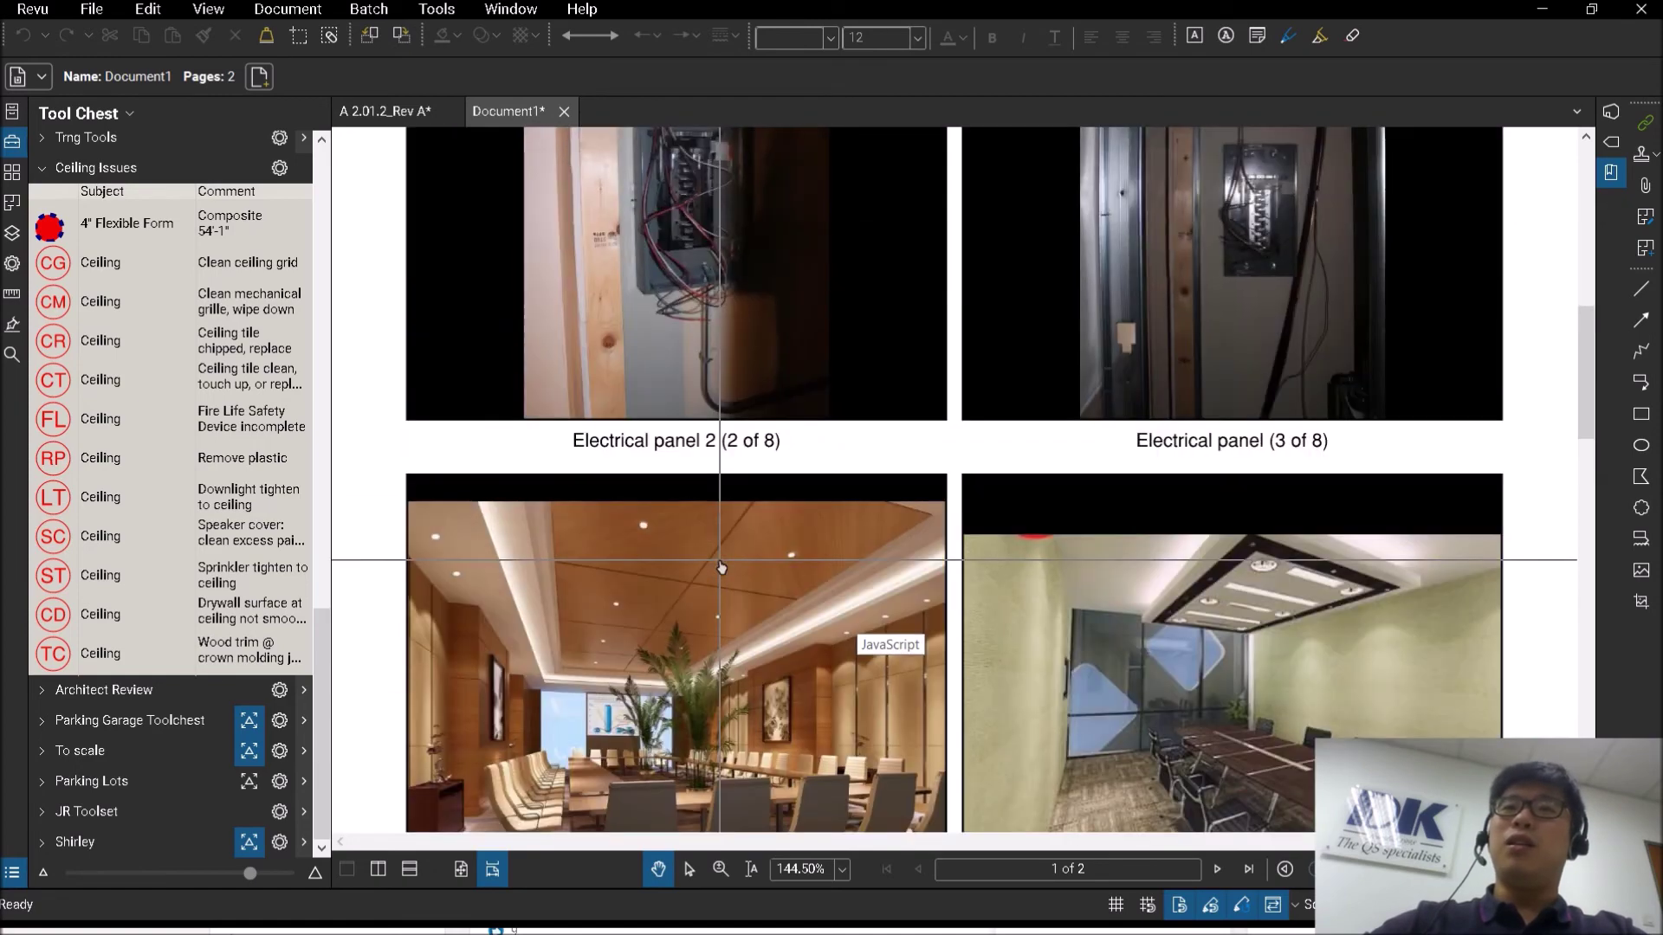
{"action": "double_click", "coordinate": [681, 386]}
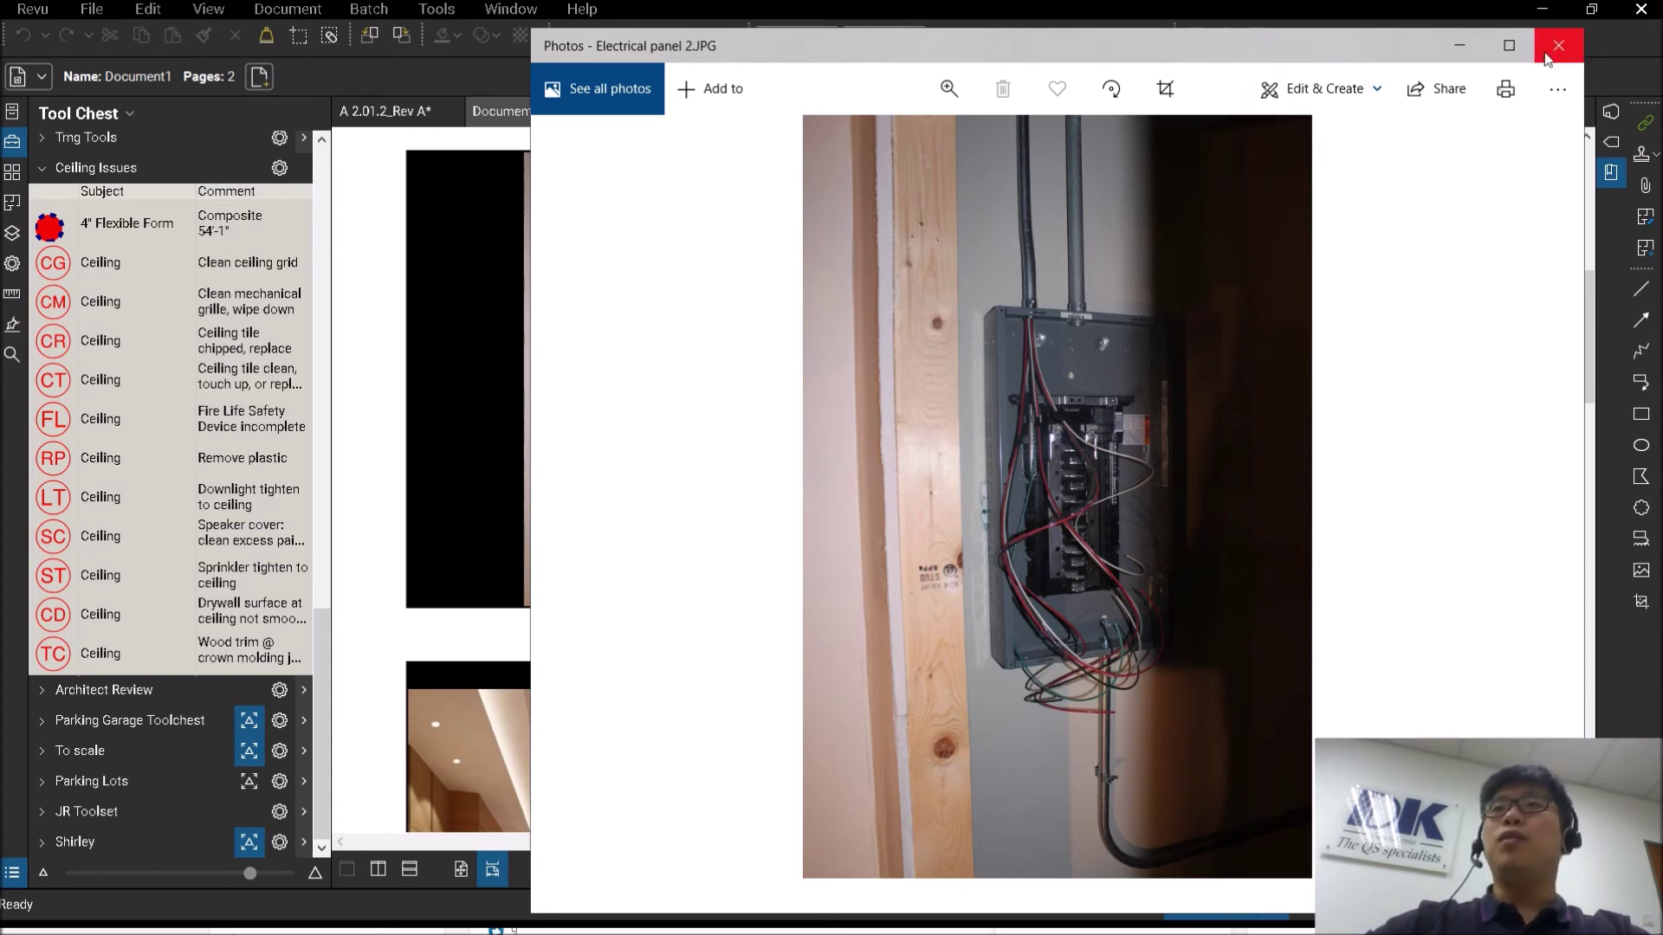
{"action": "left_click", "coordinate": [1459, 46]}
{"action": "scroll", "coordinate": [1047, 476], "scroll_direction": "up", "scroll_amount": 2}
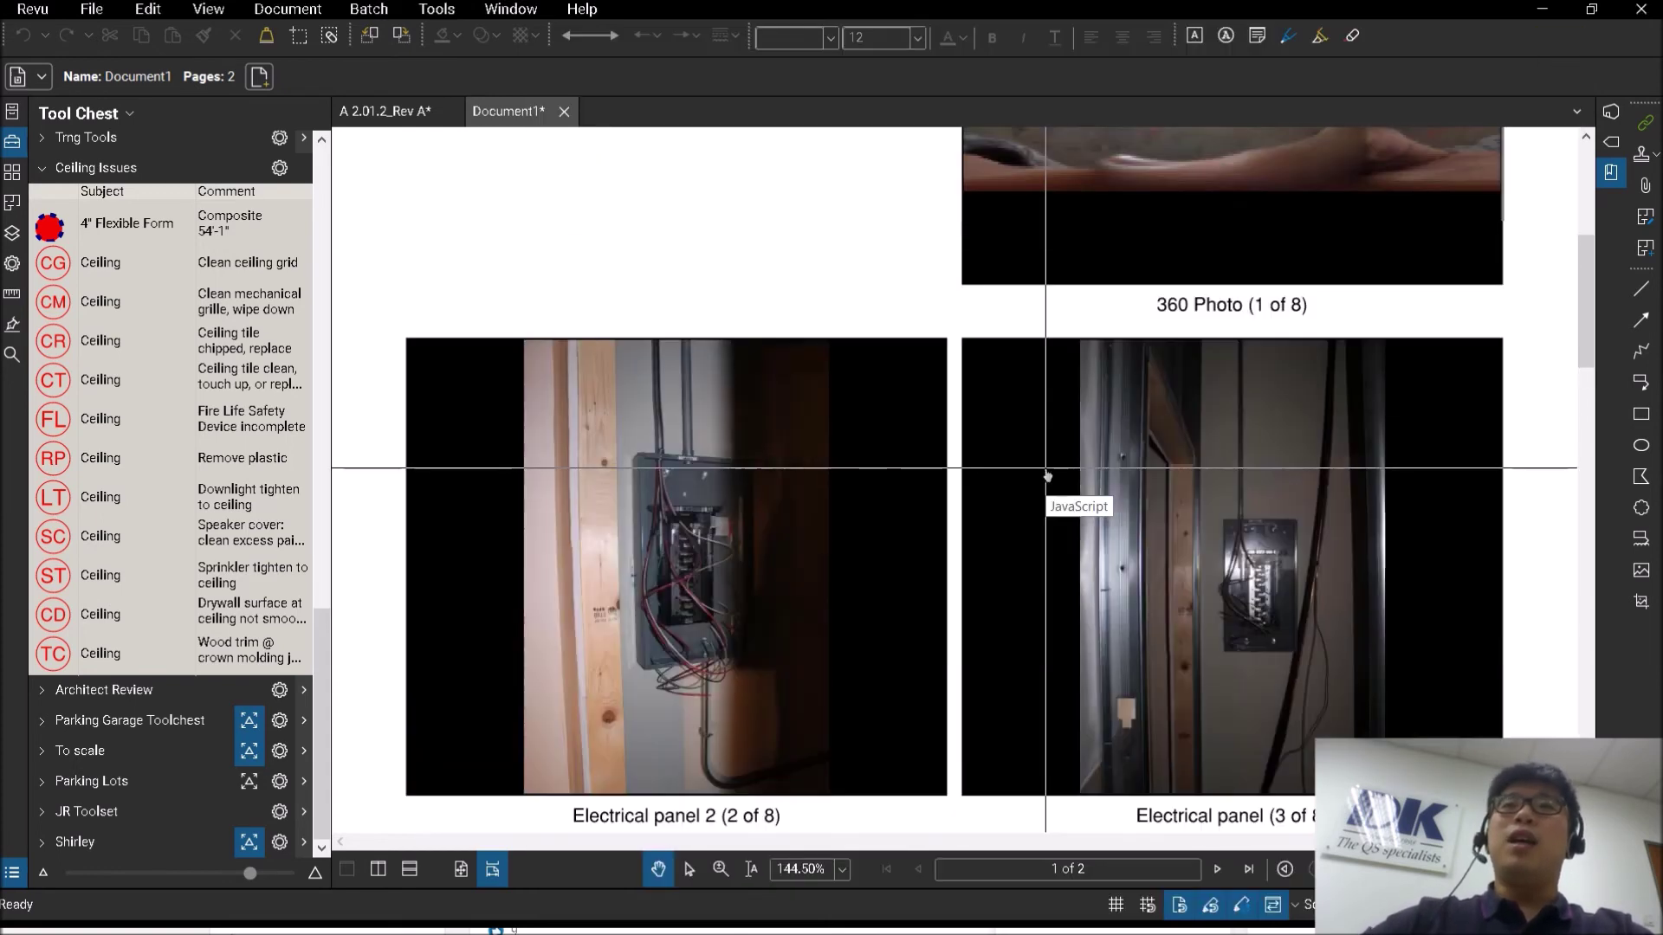